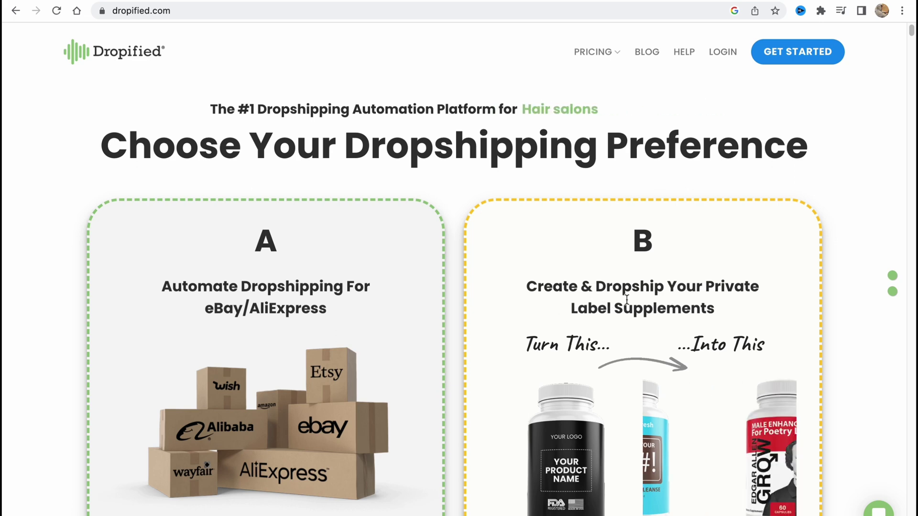
{"action": "scroll", "coordinate": [595, 308], "scroll_direction": "down", "scroll_amount": 4}
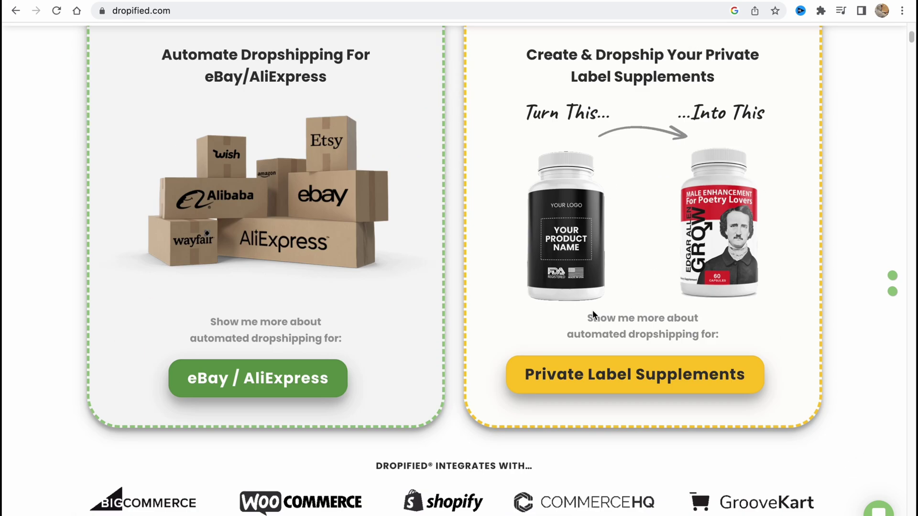
{"action": "scroll", "coordinate": [652, 201], "scroll_direction": "up", "scroll_amount": 4}
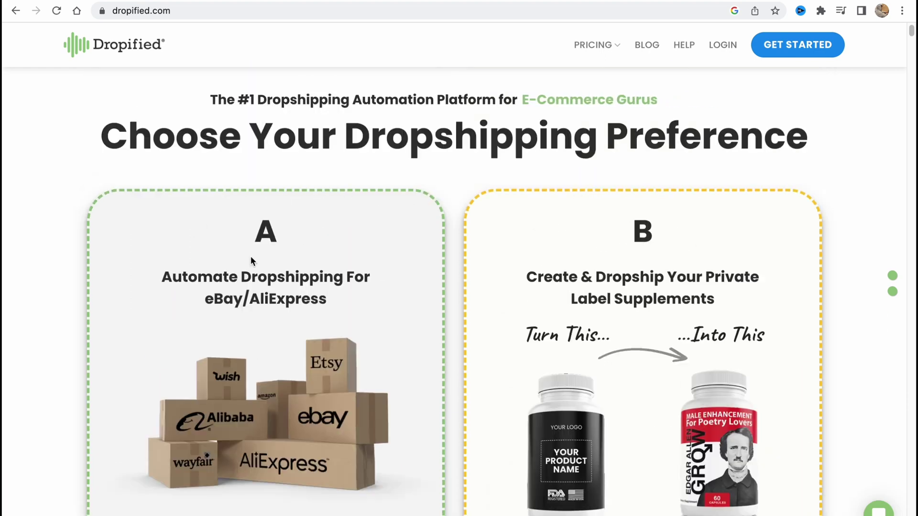
{"action": "scroll", "coordinate": [250, 261], "scroll_direction": "down", "scroll_amount": 2}
{"action": "scroll", "coordinate": [250, 260], "scroll_direction": "down", "scroll_amount": 3}
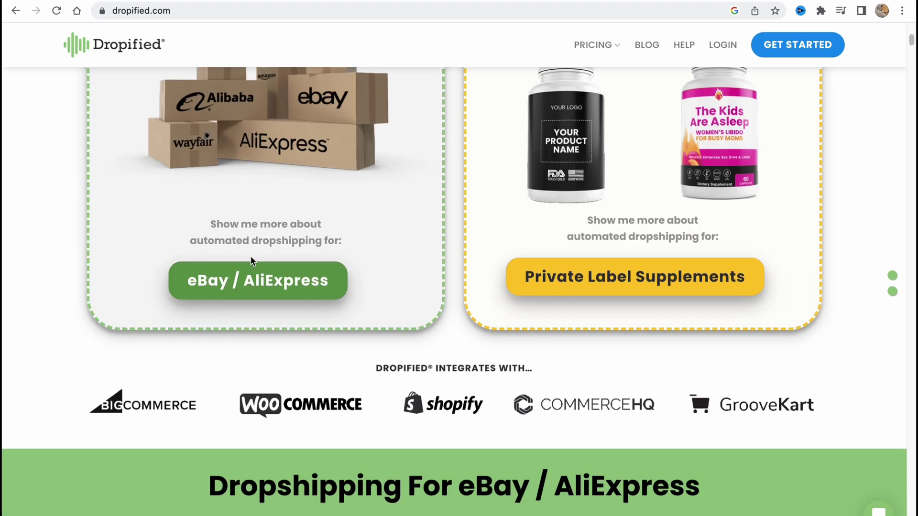
{"action": "scroll", "coordinate": [251, 260], "scroll_direction": "down", "scroll_amount": 1}
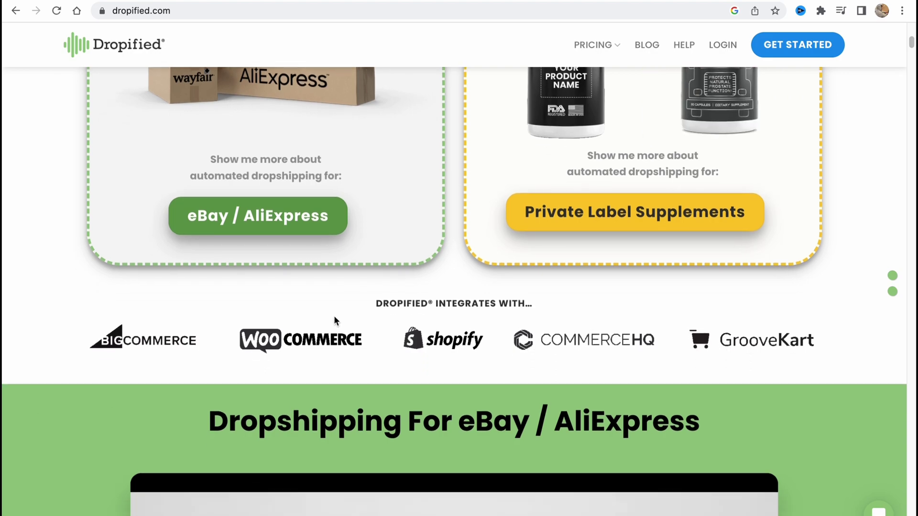
{"action": "scroll", "coordinate": [333, 315], "scroll_direction": "down", "scroll_amount": 5}
{"action": "scroll", "coordinate": [337, 316], "scroll_direction": "down", "scroll_amount": 3}
{"action": "scroll", "coordinate": [336, 316], "scroll_direction": "down", "scroll_amount": 3}
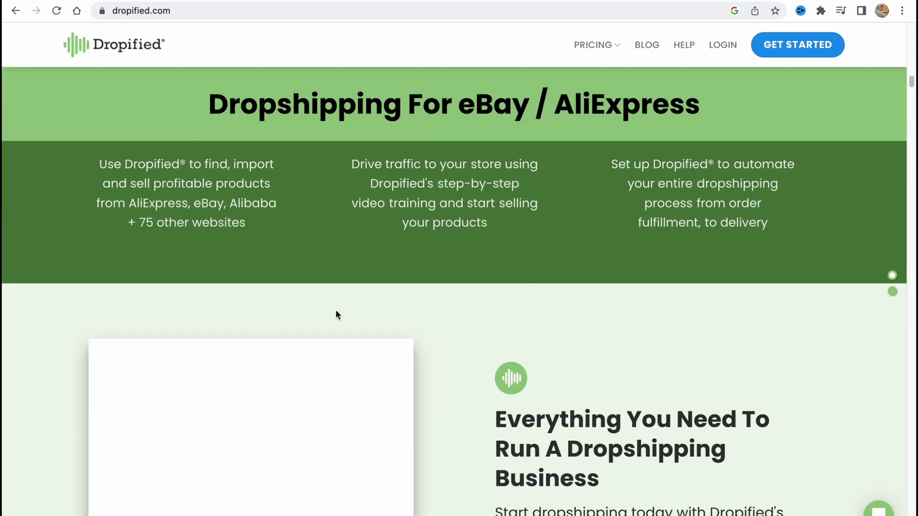
{"action": "scroll", "coordinate": [337, 316], "scroll_direction": "down", "scroll_amount": 3}
{"action": "scroll", "coordinate": [336, 314], "scroll_direction": "down", "scroll_amount": 3}
{"action": "scroll", "coordinate": [398, 271], "scroll_direction": "down", "scroll_amount": 3}
{"action": "scroll", "coordinate": [397, 271], "scroll_direction": "down", "scroll_amount": 3}
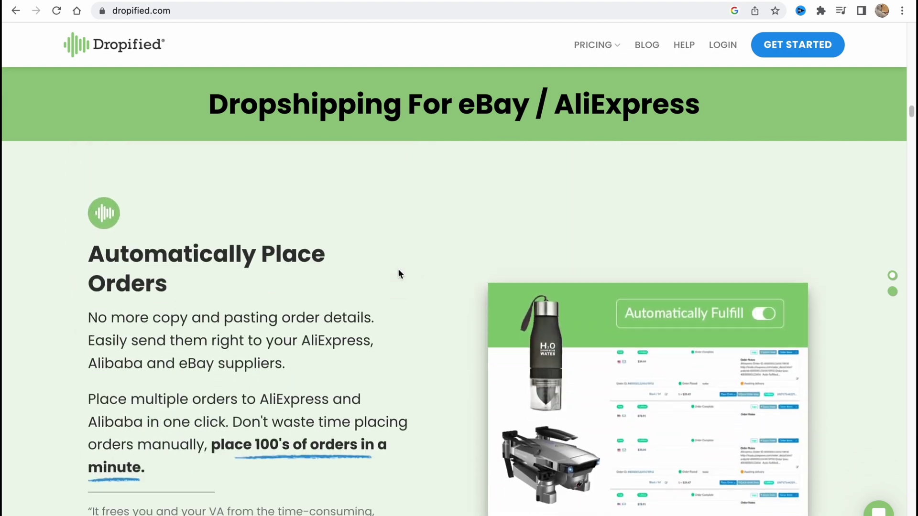
{"action": "scroll", "coordinate": [398, 272], "scroll_direction": "down", "scroll_amount": 3}
{"action": "scroll", "coordinate": [397, 271], "scroll_direction": "up", "scroll_amount": 10}
{"action": "scroll", "coordinate": [397, 268], "scroll_direction": "up", "scroll_amount": 5}
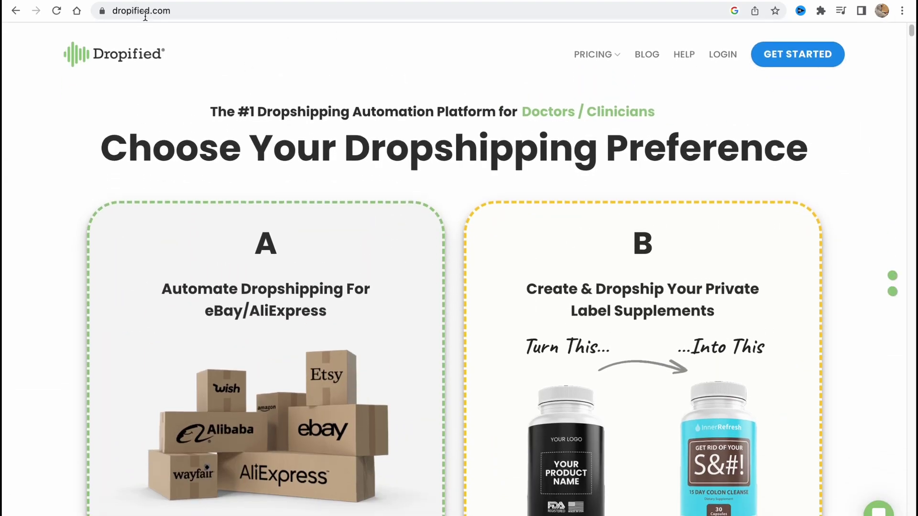
{"action": "scroll", "coordinate": [197, 71], "scroll_direction": "up", "scroll_amount": 2}
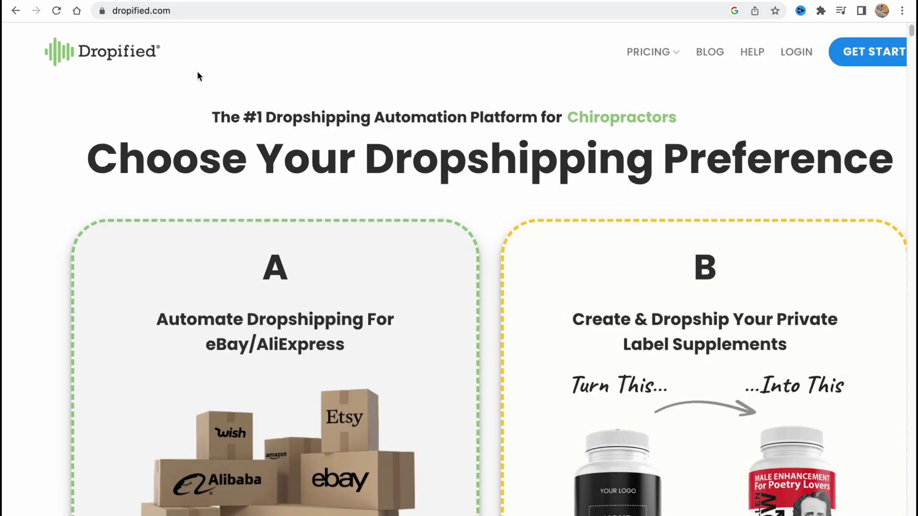
{"action": "scroll", "coordinate": [197, 71], "scroll_direction": "up", "scroll_amount": 2}
{"action": "scroll", "coordinate": [197, 72], "scroll_direction": "up", "scroll_amount": 2}
{"action": "scroll", "coordinate": [198, 75], "scroll_direction": "down", "scroll_amount": 3}
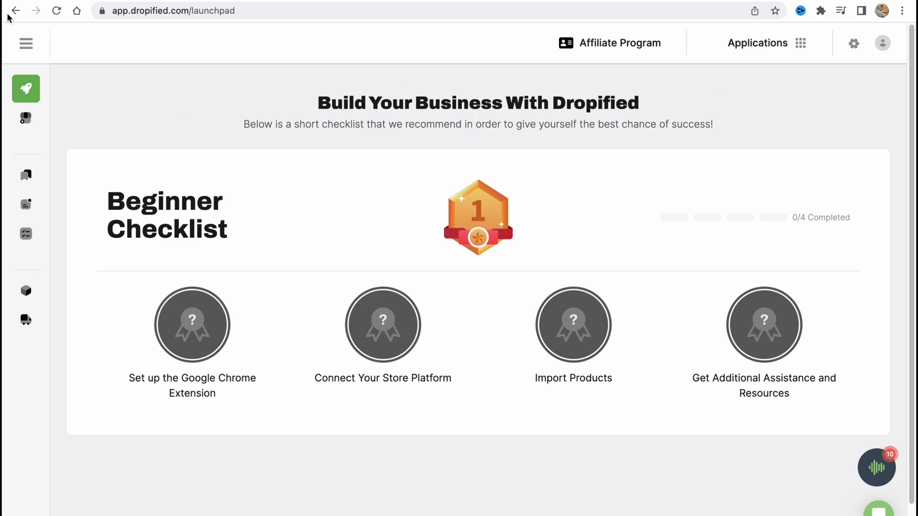
Step: Expand the labelled sidebar, collapse Products and Orders, and bring up the Applications menu
{"action": "left_click", "coordinate": [27, 43]}
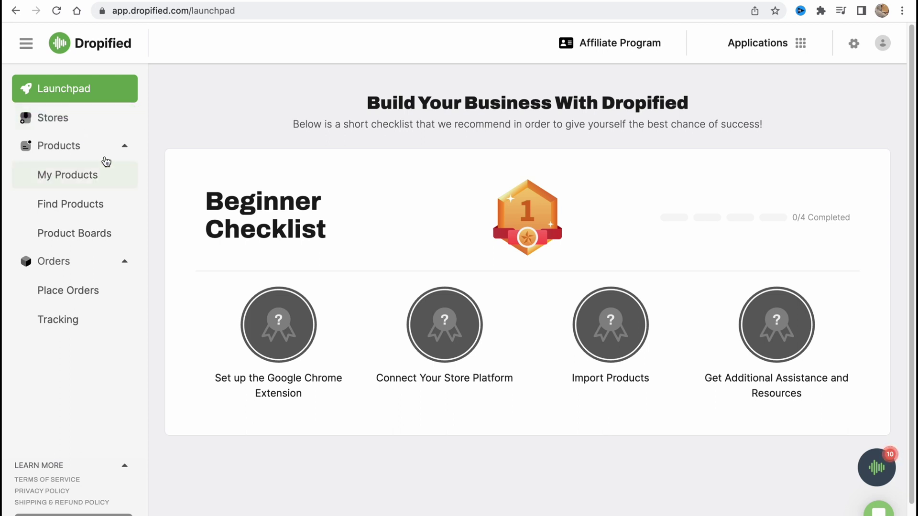
{"action": "left_click", "coordinate": [120, 151]}
{"action": "left_click", "coordinate": [125, 179]}
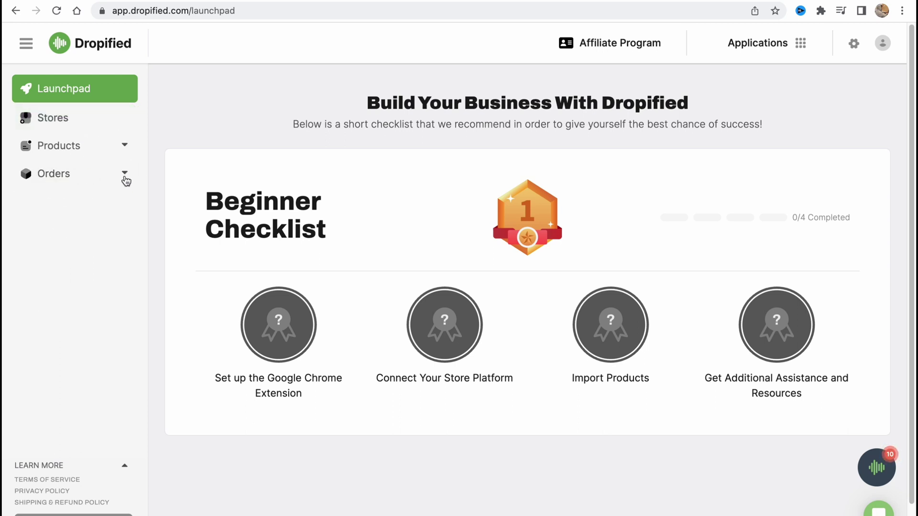
{"action": "left_click", "coordinate": [126, 177]}
{"action": "left_click", "coordinate": [803, 45]}
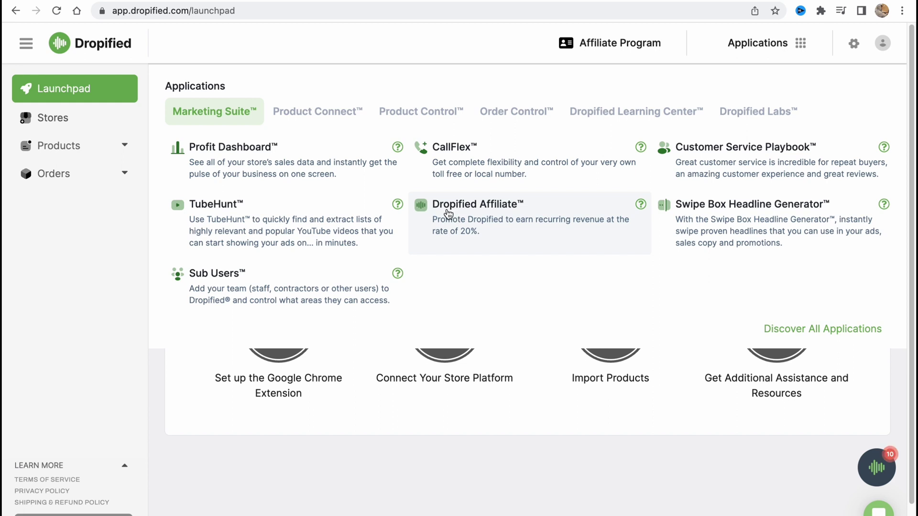
Step: Browse the Product Connect, Product Control, Order Control, Learning Center and Labs application tabs, then close the menu
{"action": "left_click", "coordinate": [331, 119]}
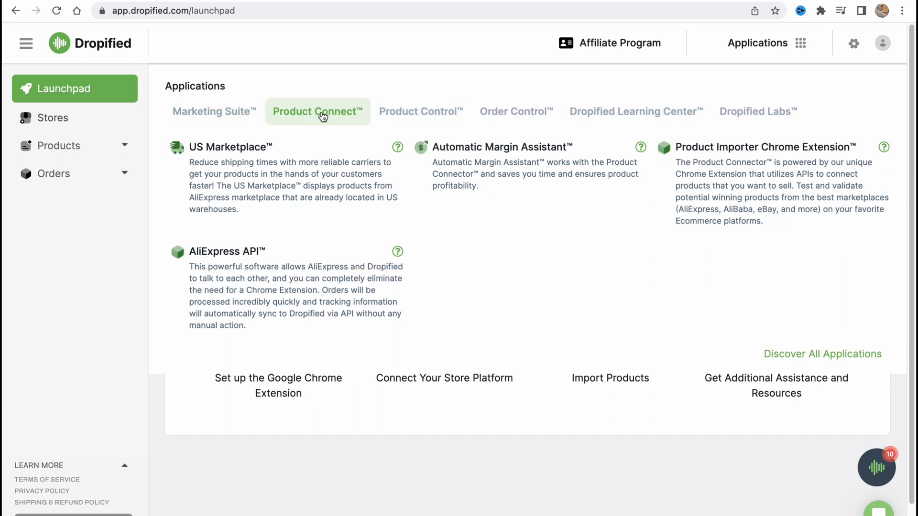
{"action": "left_click", "coordinate": [401, 113]}
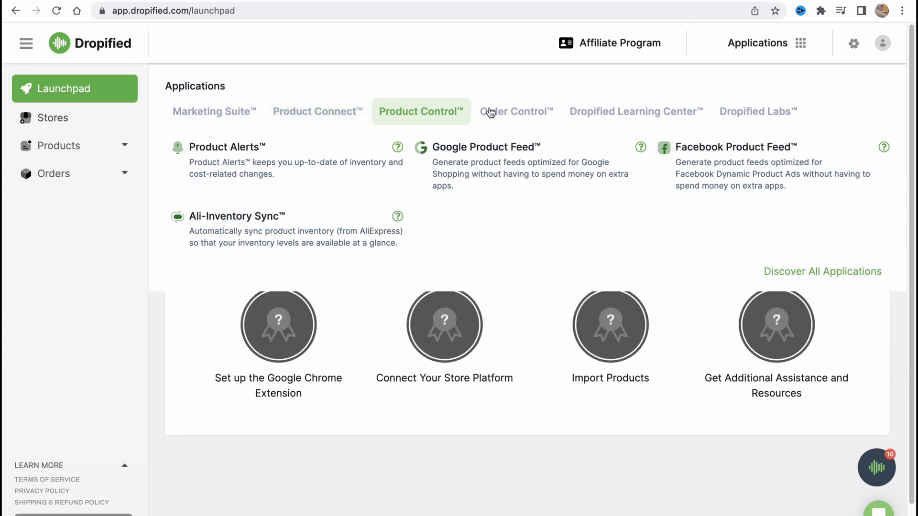
{"action": "left_click", "coordinate": [522, 113]}
{"action": "left_click", "coordinate": [637, 113]}
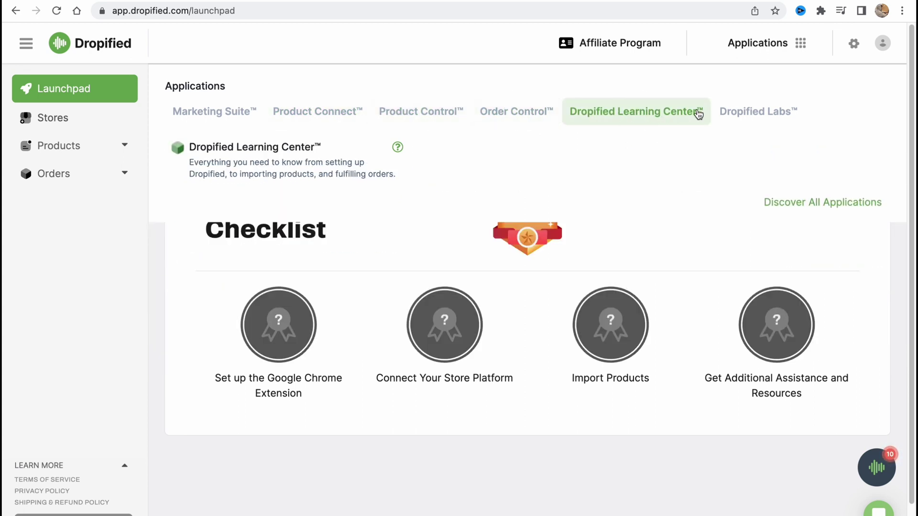
{"action": "left_click", "coordinate": [760, 112]}
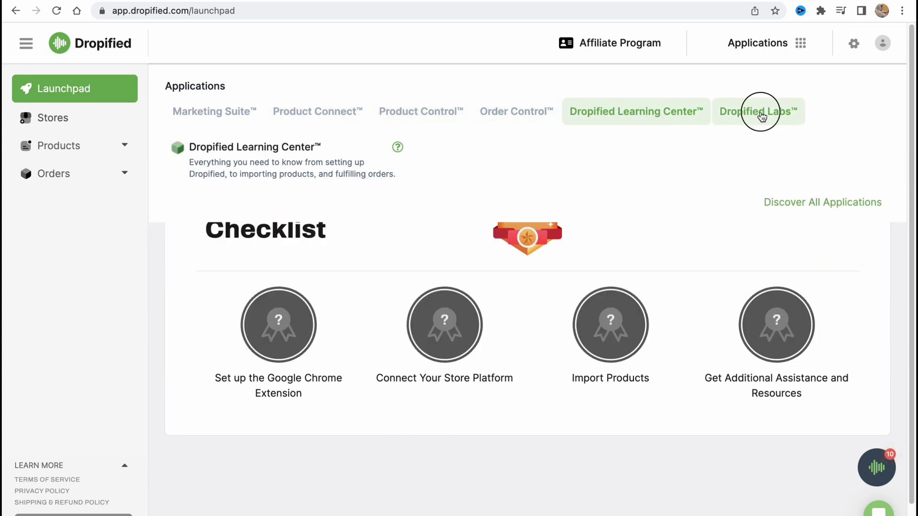
{"action": "left_click", "coordinate": [854, 45]}
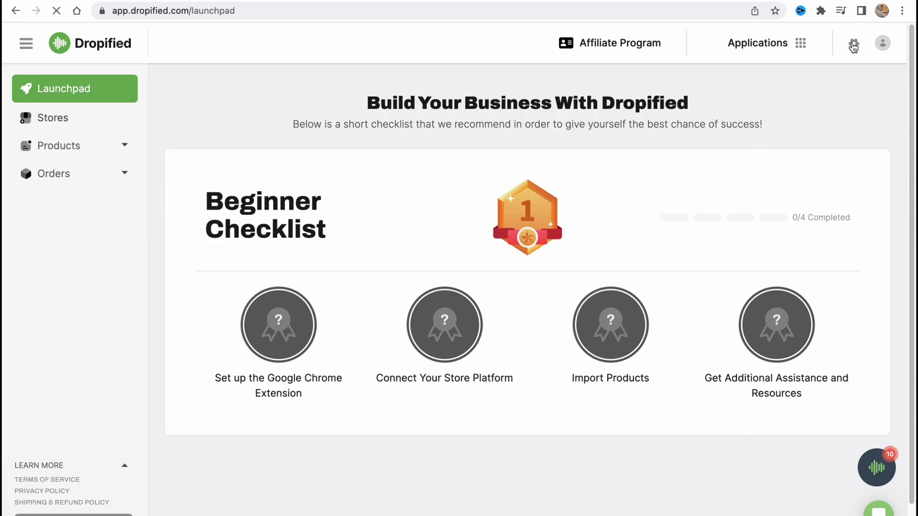
Step: Open and close the account options menu from the avatar
{"action": "left_click", "coordinate": [882, 44]}
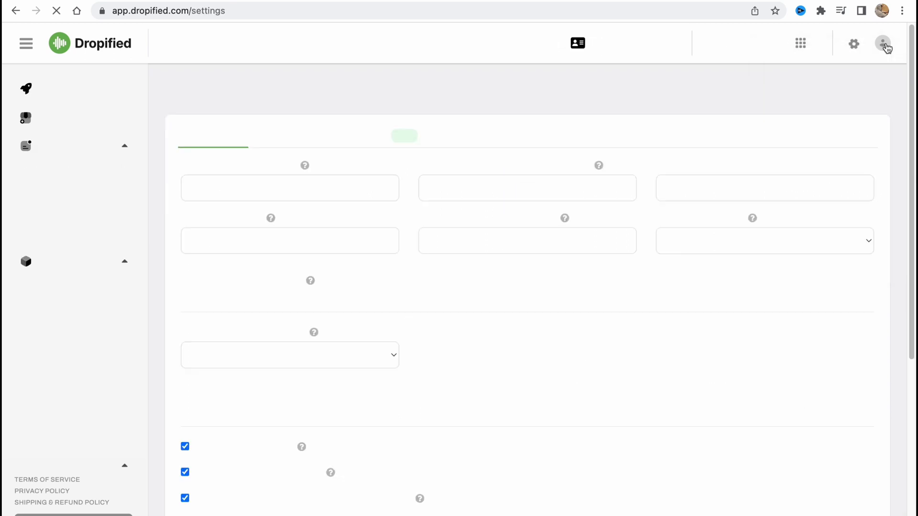
{"action": "left_click", "coordinate": [884, 44]}
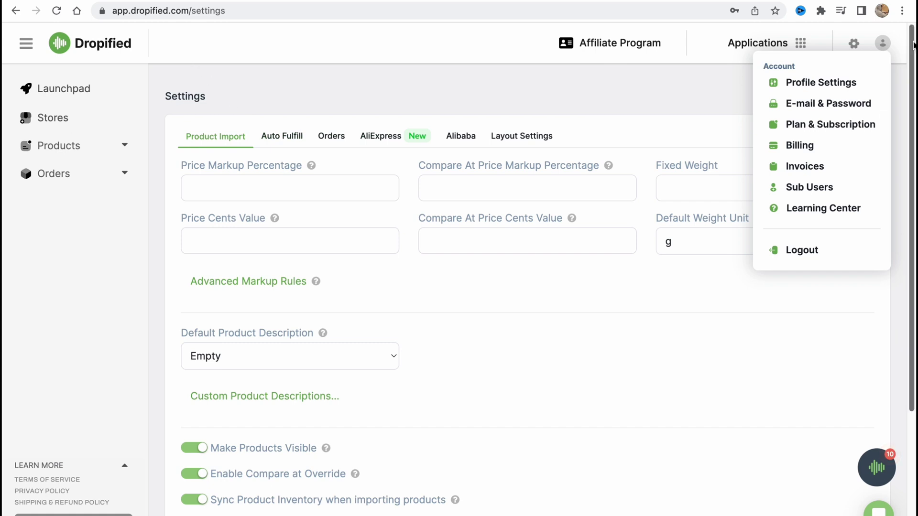
{"action": "left_click", "coordinate": [889, 46]}
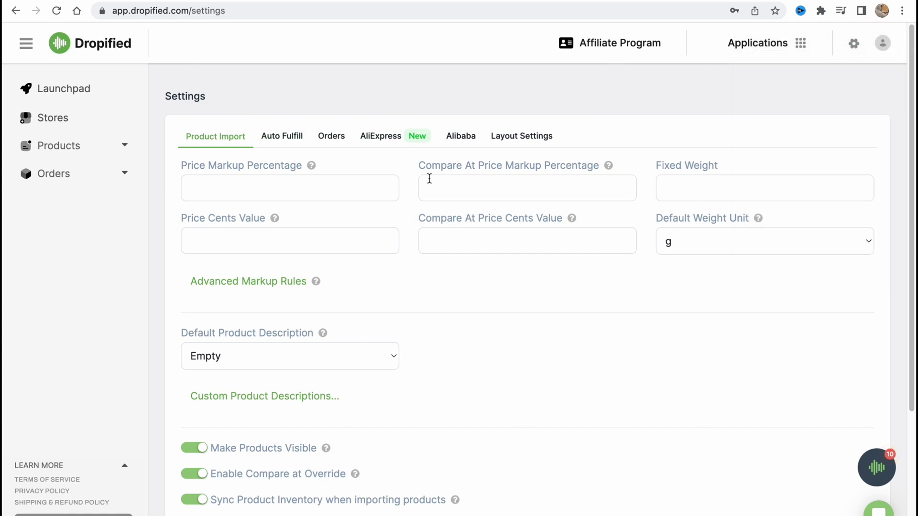
Step: Back on the Launchpad, start the Chrome extension task and go to its install page
{"action": "left_click", "coordinate": [64, 84]}
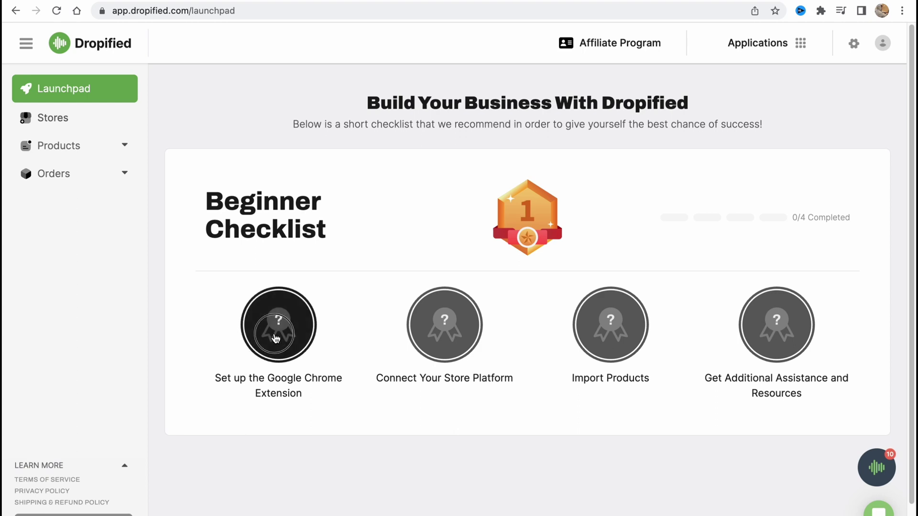
{"action": "left_click", "coordinate": [303, 337]}
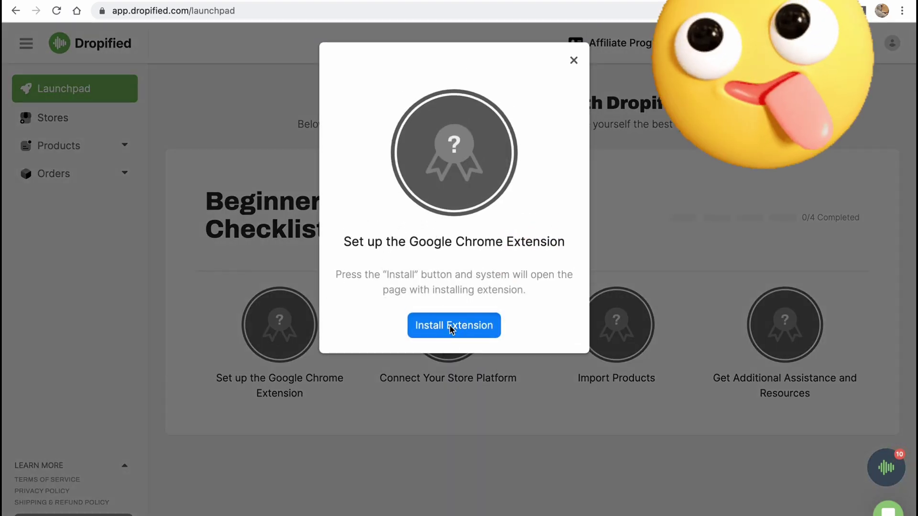
{"action": "left_click", "coordinate": [450, 325]}
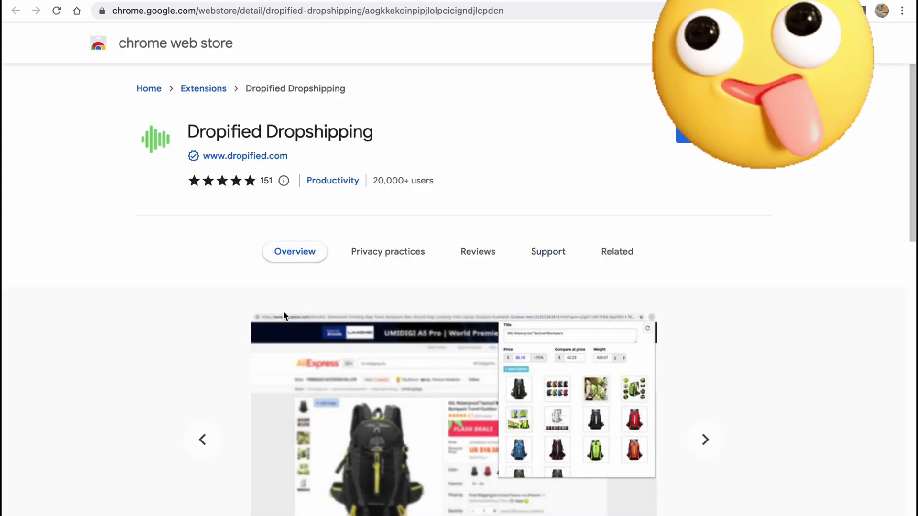
{"action": "scroll", "coordinate": [366, 328], "scroll_direction": "down", "scroll_amount": 1}
{"action": "scroll", "coordinate": [366, 332], "scroll_direction": "down", "scroll_amount": 1}
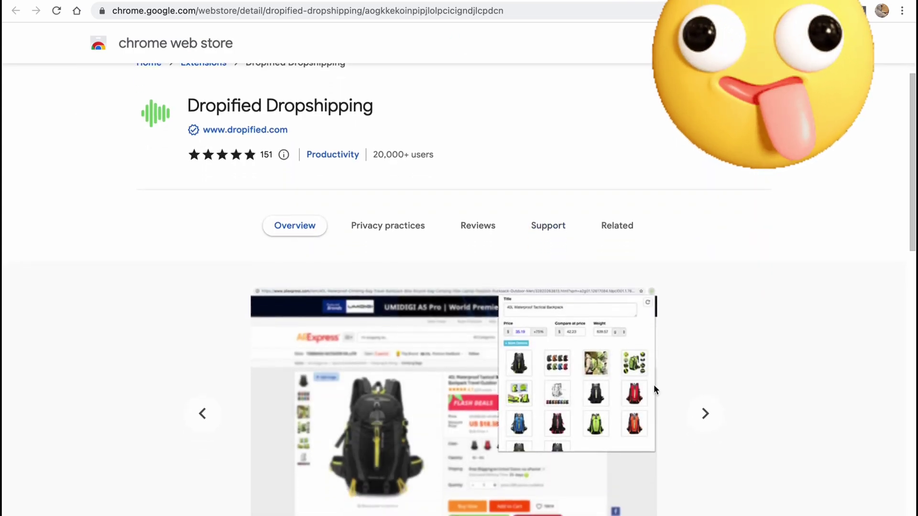
{"action": "scroll", "coordinate": [478, 340], "scroll_direction": "up", "scroll_amount": 1}
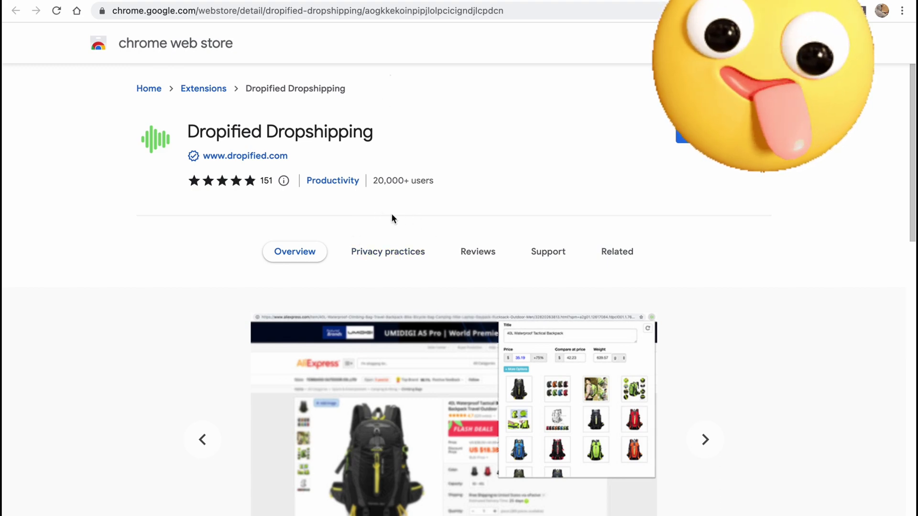
{"action": "scroll", "coordinate": [385, 218], "scroll_direction": "down", "scroll_amount": 3}
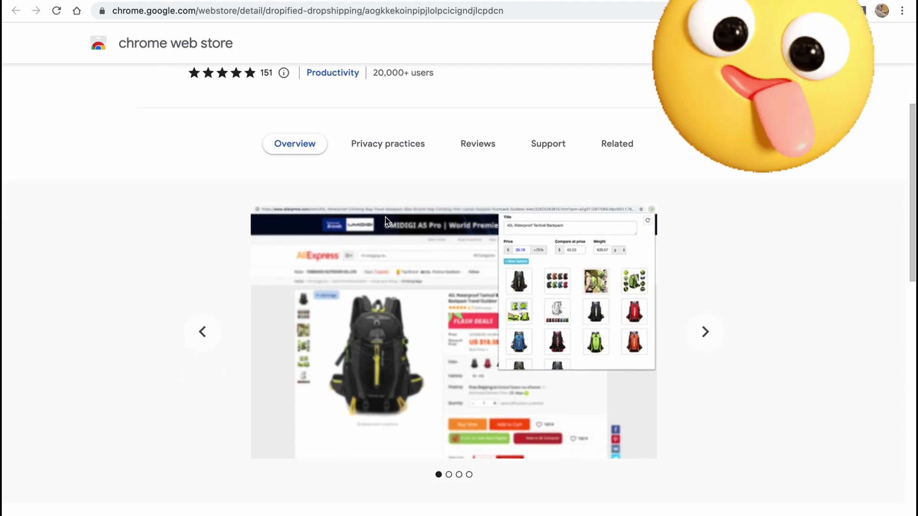
{"action": "scroll", "coordinate": [385, 218], "scroll_direction": "down", "scroll_amount": 1}
Step: Page through the extension screenshots and highlight the importing, fulfillment and price-alert features
{"action": "left_click", "coordinate": [706, 281]}
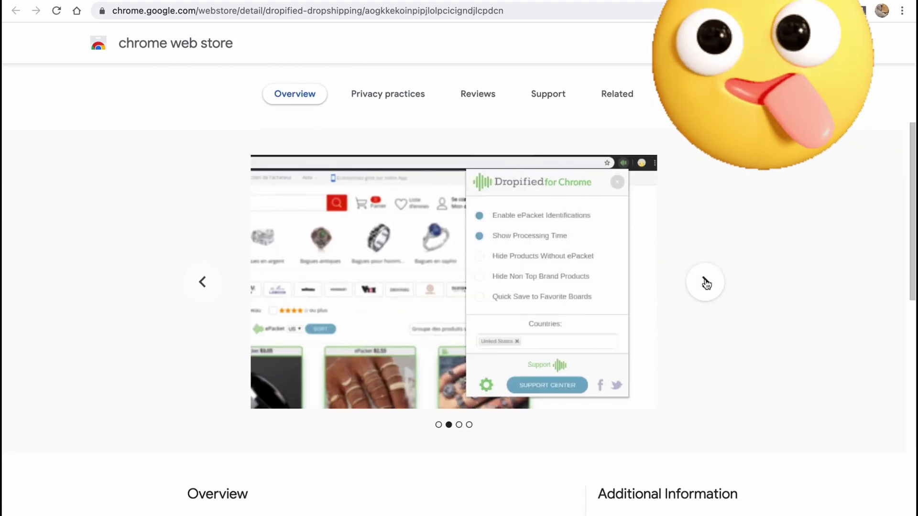
{"action": "left_click", "coordinate": [708, 282]}
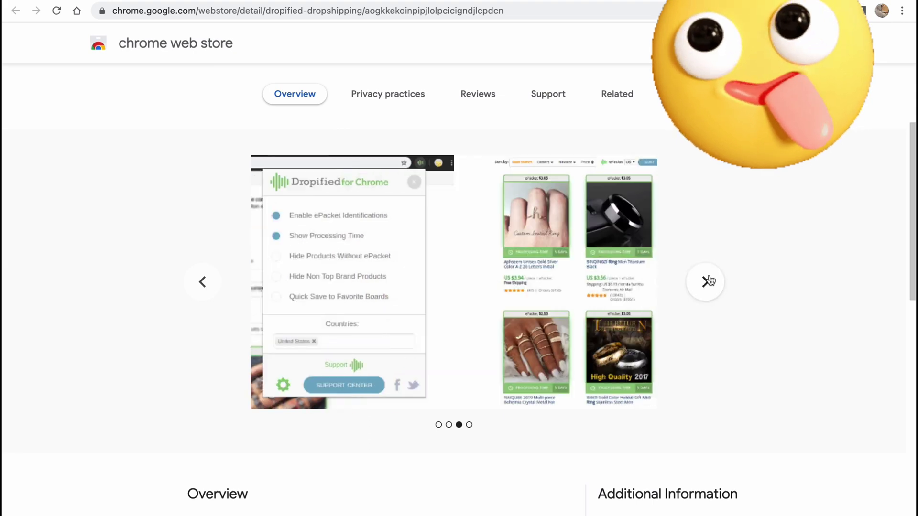
{"action": "scroll", "coordinate": [197, 305], "scroll_direction": "down", "scroll_amount": 3}
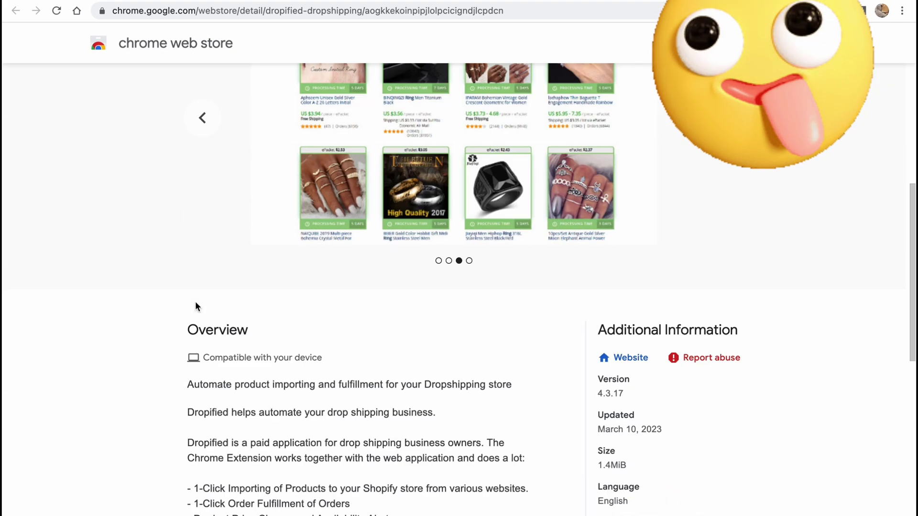
{"action": "scroll", "coordinate": [229, 320], "scroll_direction": "down", "scroll_amount": 2}
{"action": "scroll", "coordinate": [229, 320], "scroll_direction": "up", "scroll_amount": 6}
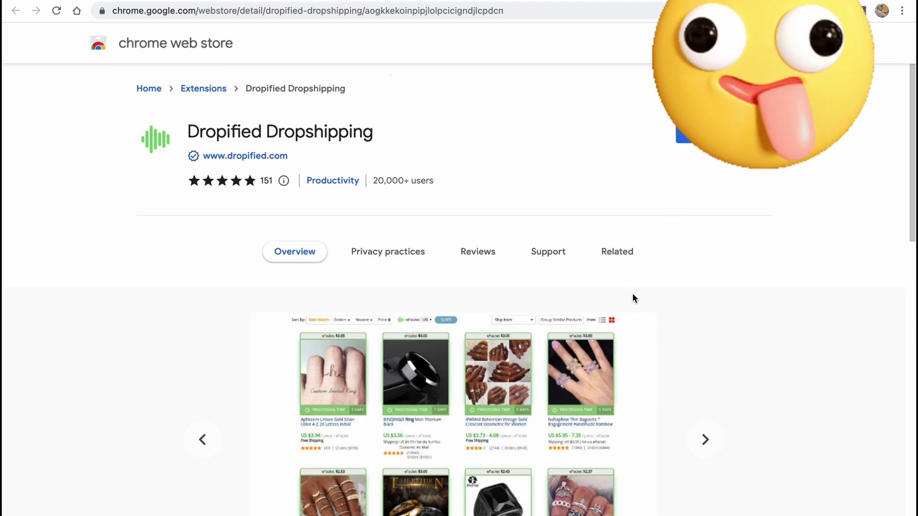
{"action": "scroll", "coordinate": [638, 316], "scroll_direction": "down", "scroll_amount": 6}
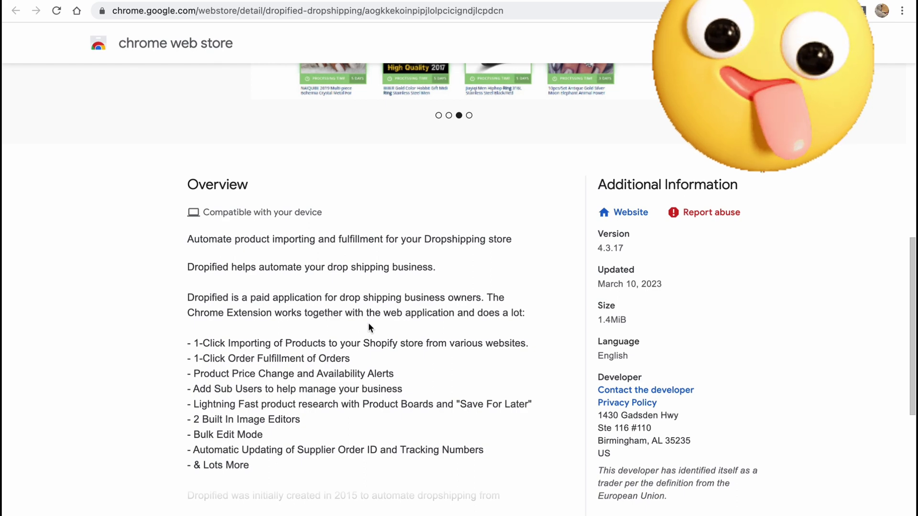
{"action": "scroll", "coordinate": [346, 345], "scroll_direction": "down", "scroll_amount": 1}
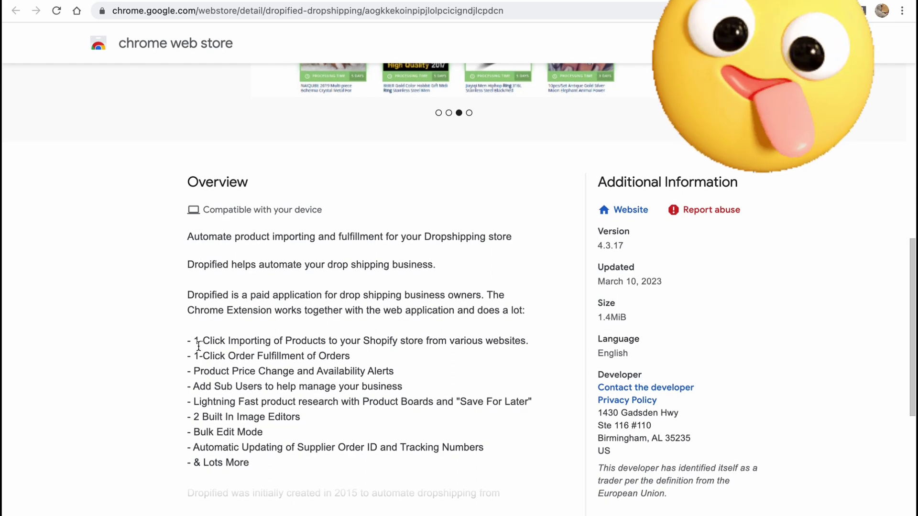
{"action": "left_click_drag", "start_coordinate": [199, 341], "coordinate": [543, 344]}
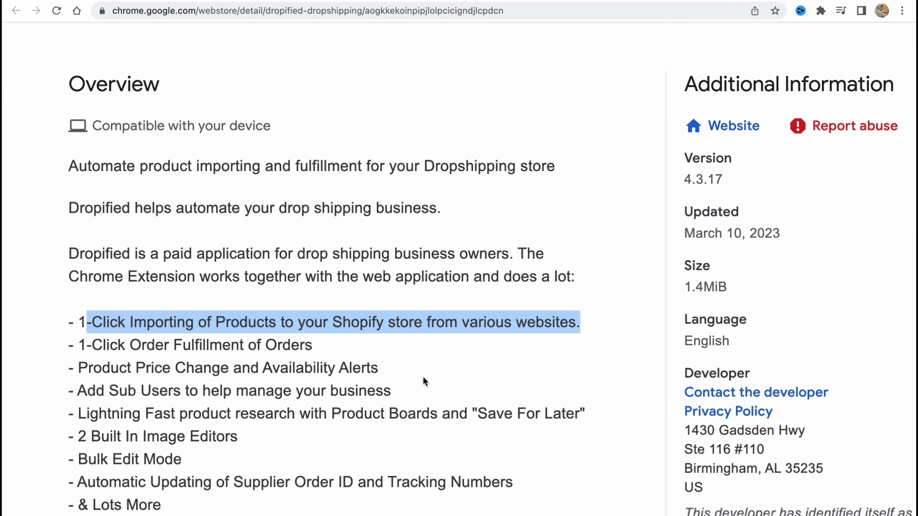
{"action": "left_click_drag", "start_coordinate": [120, 262], "coordinate": [418, 262]}
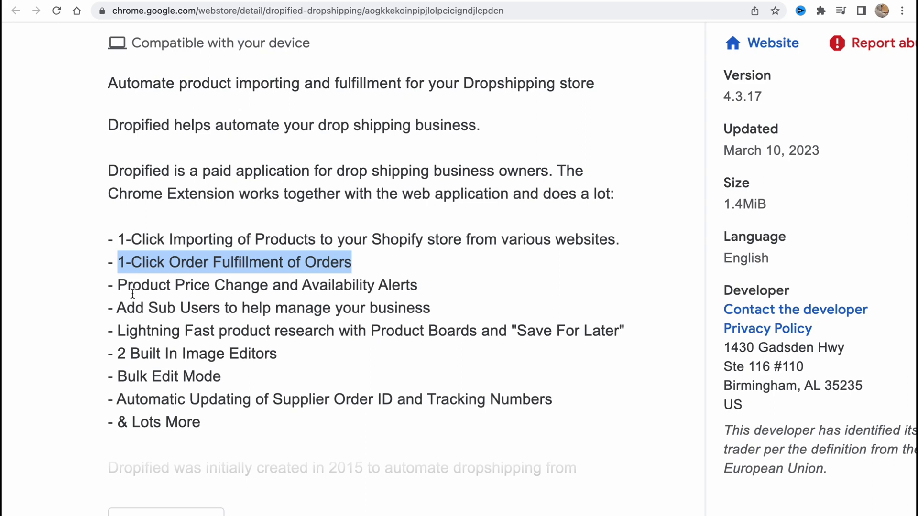
{"action": "left_click_drag", "start_coordinate": [118, 286], "coordinate": [487, 287]}
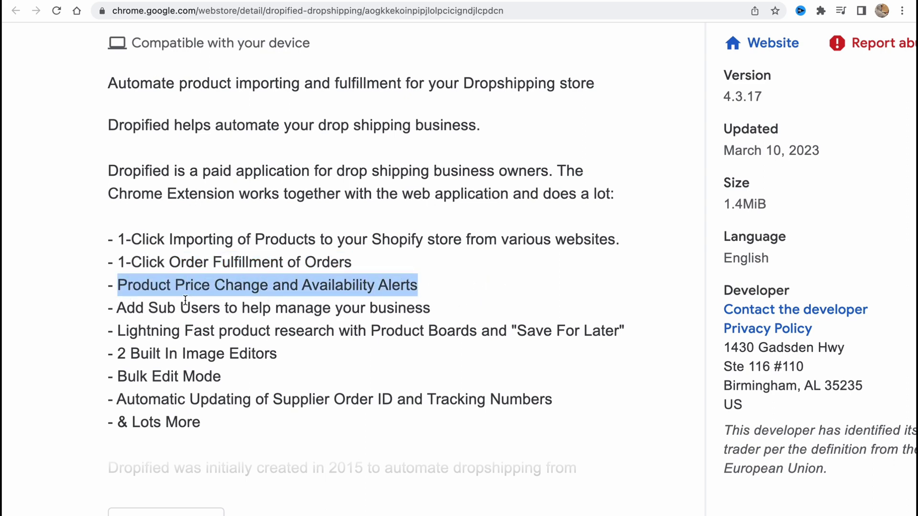
Step: Highlight the product research, image editors, bulk edit and order-update features, then return to Dropified
{"action": "left_click", "coordinate": [350, 304]}
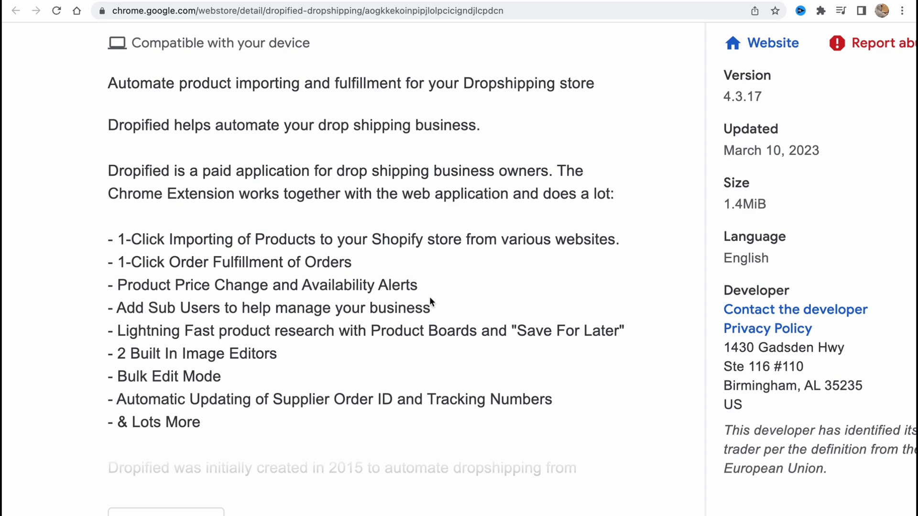
{"action": "left_click_drag", "start_coordinate": [119, 332], "coordinate": [634, 332]}
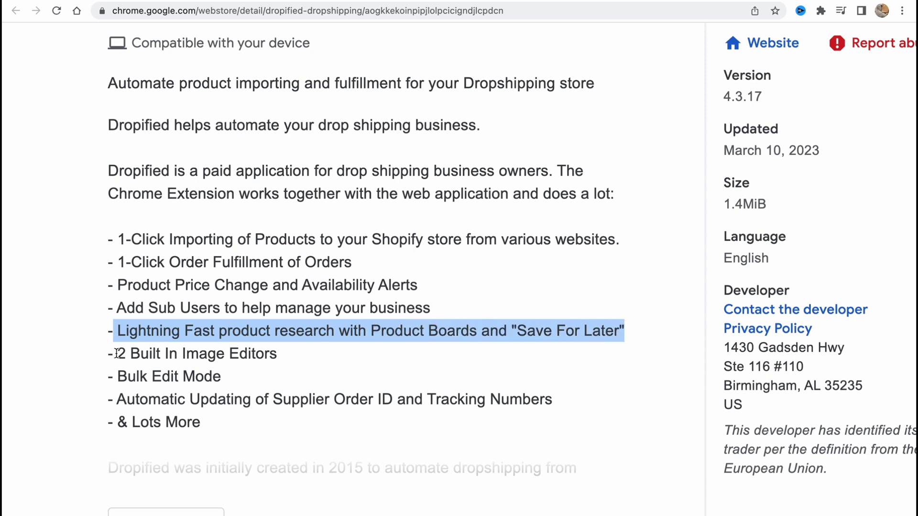
{"action": "left_click_drag", "start_coordinate": [115, 354], "coordinate": [265, 353]}
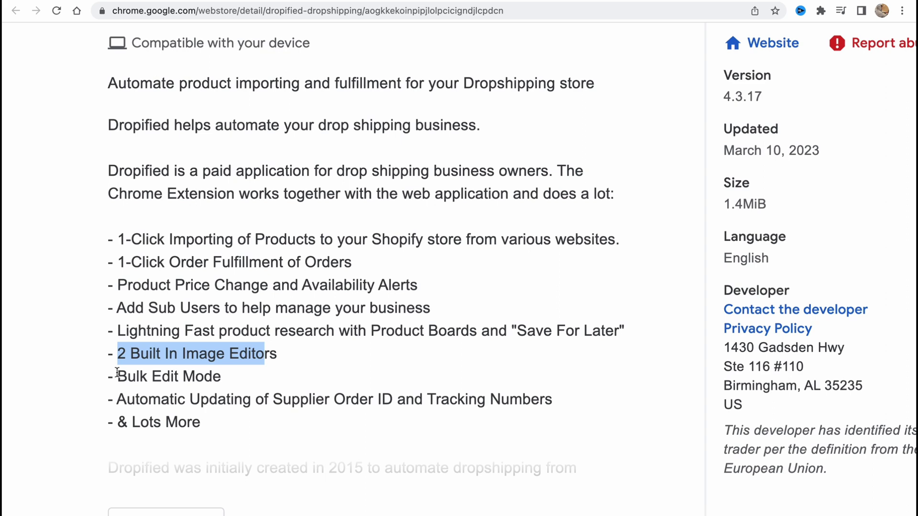
{"action": "left_click_drag", "start_coordinate": [116, 375], "coordinate": [255, 380]}
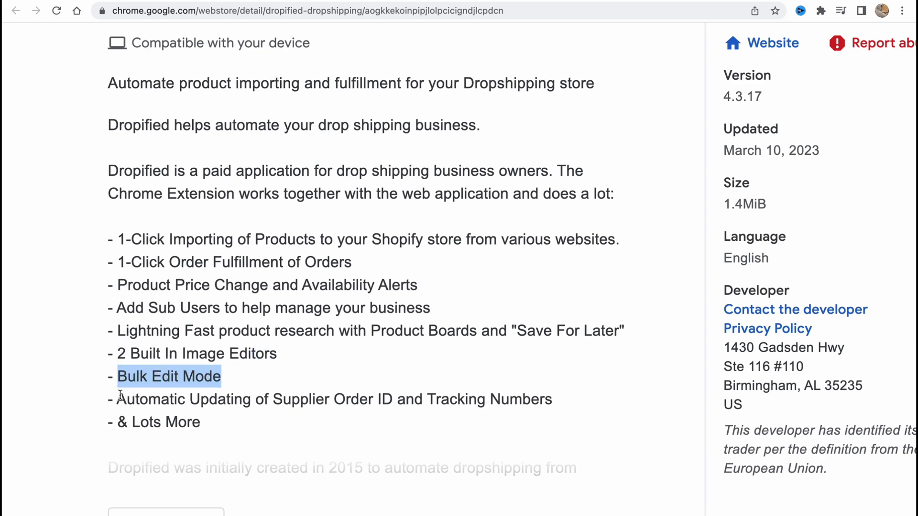
{"action": "left_click_drag", "start_coordinate": [118, 399], "coordinate": [554, 399]}
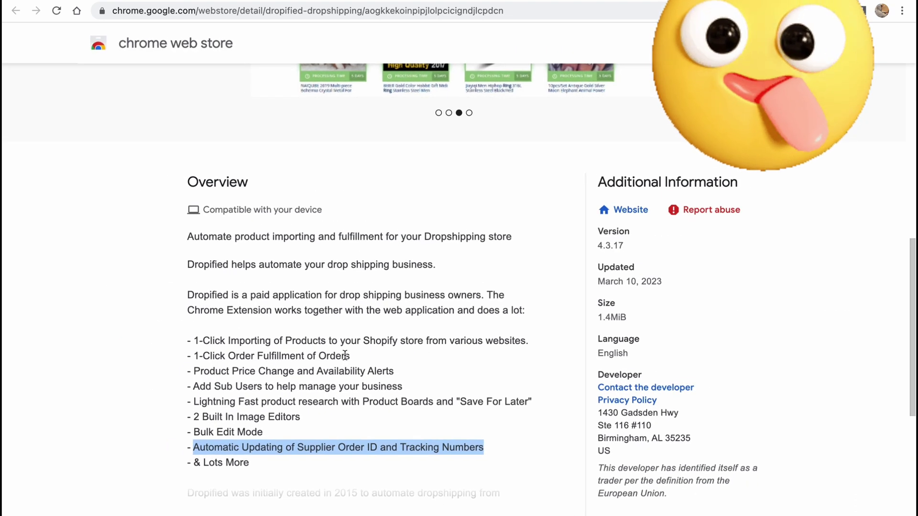
{"action": "scroll", "coordinate": [507, 278], "scroll_direction": "down", "scroll_amount": 1}
{"action": "scroll", "coordinate": [533, 288], "scroll_direction": "up", "scroll_amount": 1}
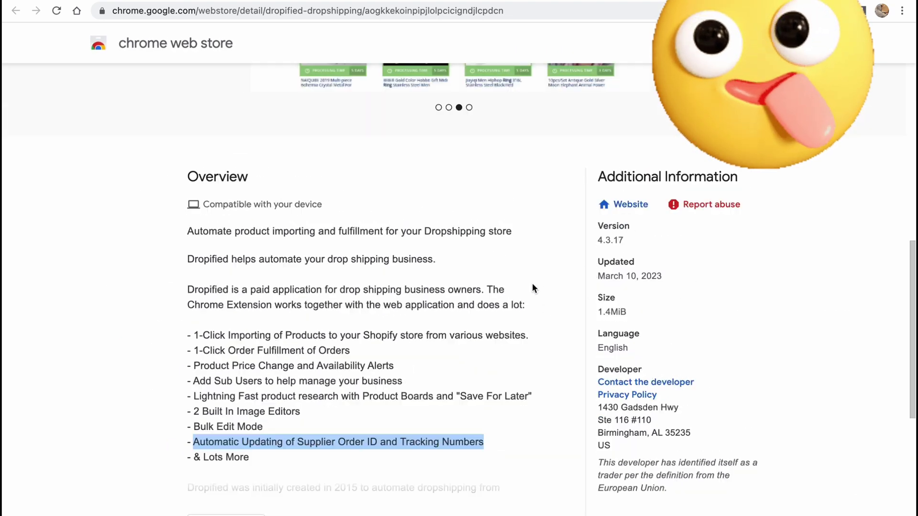
{"action": "scroll", "coordinate": [532, 288], "scroll_direction": "up", "scroll_amount": 10}
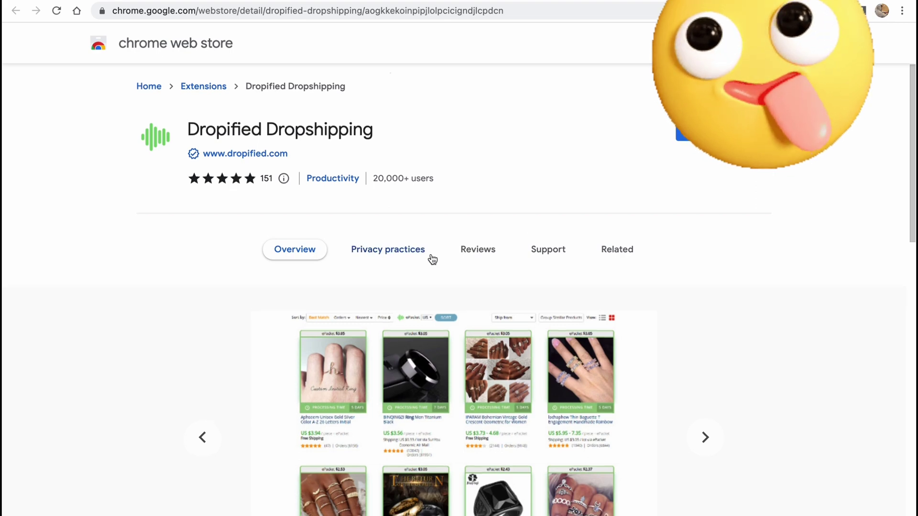
{"action": "scroll", "coordinate": [433, 258], "scroll_direction": "down", "scroll_amount": 2}
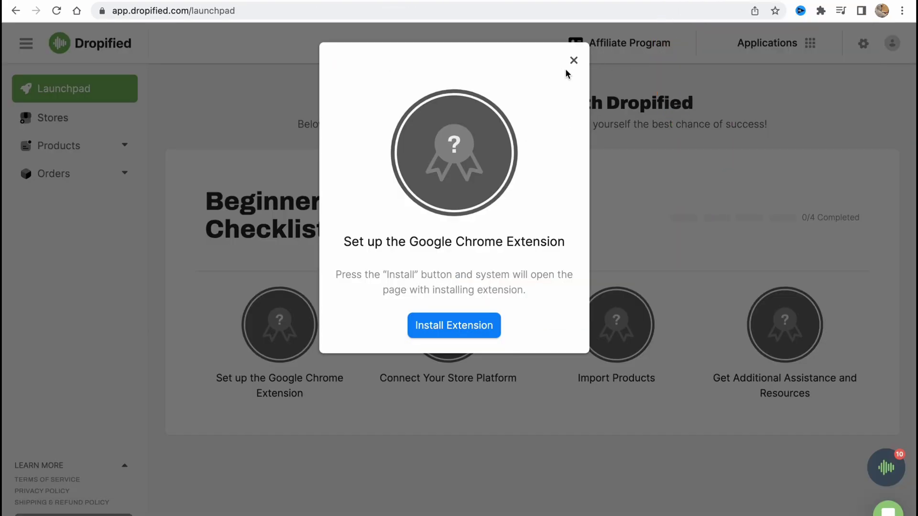
{"action": "left_click", "coordinate": [577, 57]}
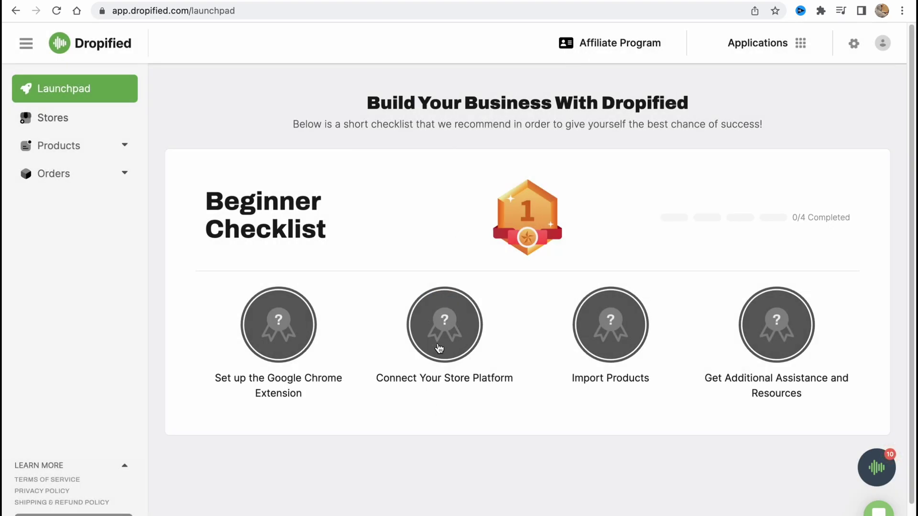
Step: Follow Connect Your Store Platform to the Stores page, briefly viewing all Help Center training
{"action": "left_click", "coordinate": [446, 325]}
{"action": "left_click", "coordinate": [472, 388]}
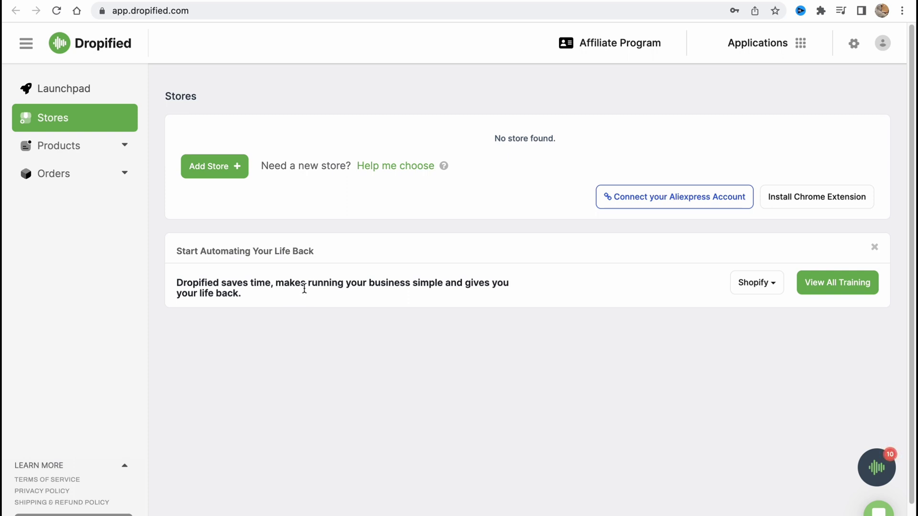
{"action": "left_click", "coordinate": [768, 287]}
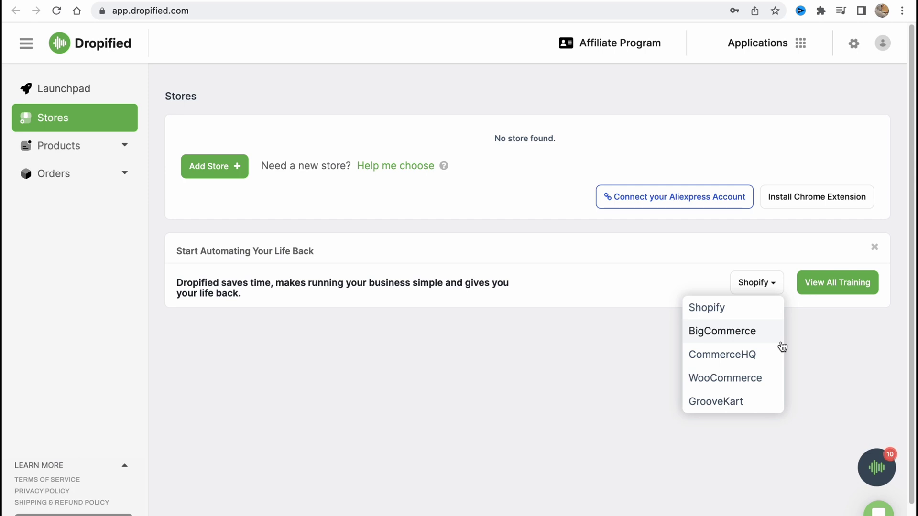
{"action": "left_click", "coordinate": [829, 290]}
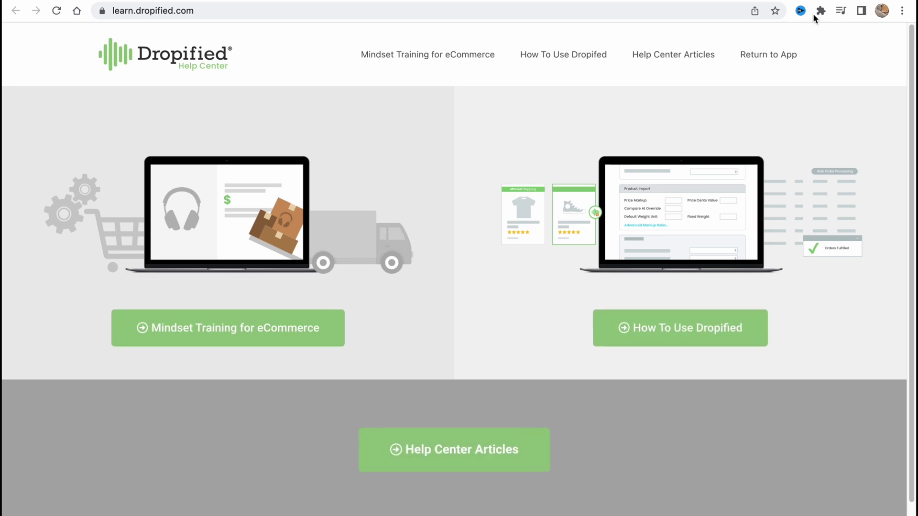
{"action": "key", "text": "ctrl+w"}
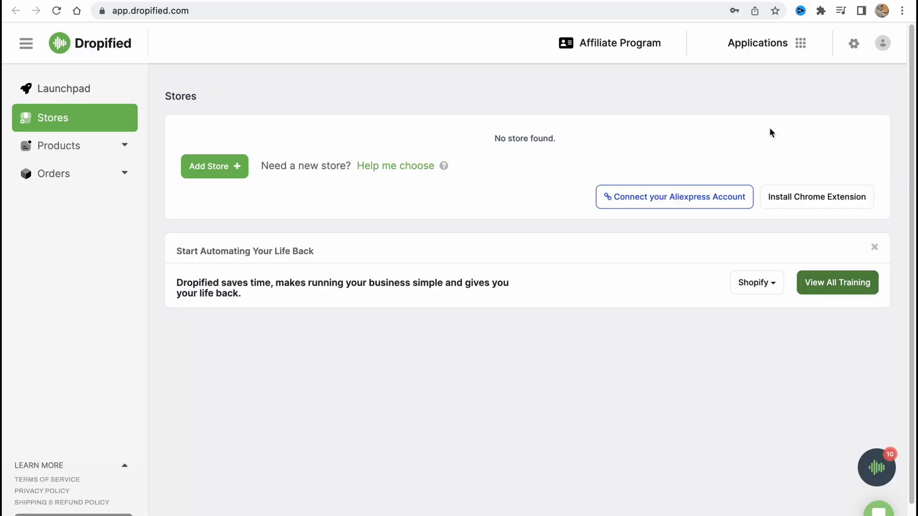
Step: Start adding a Shopify store, view its store URL form, then cancel
{"action": "left_click", "coordinate": [223, 176]}
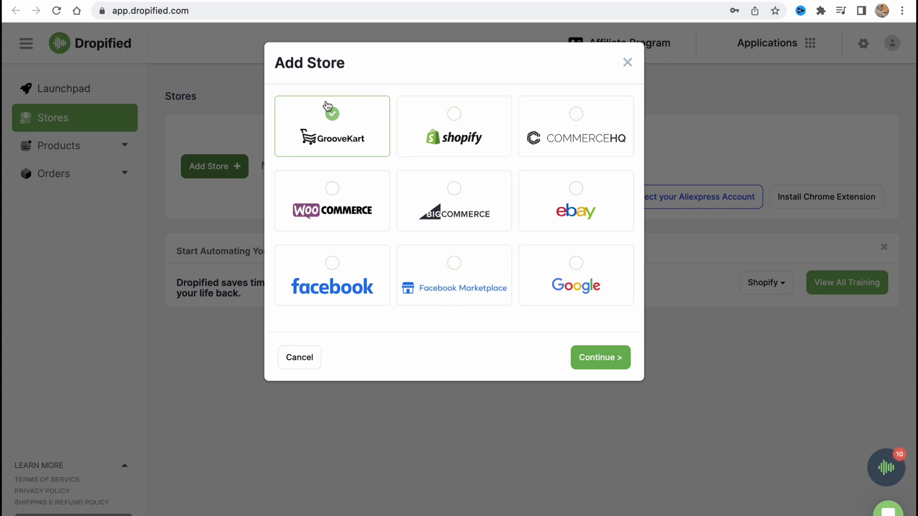
{"action": "left_click", "coordinate": [464, 120]}
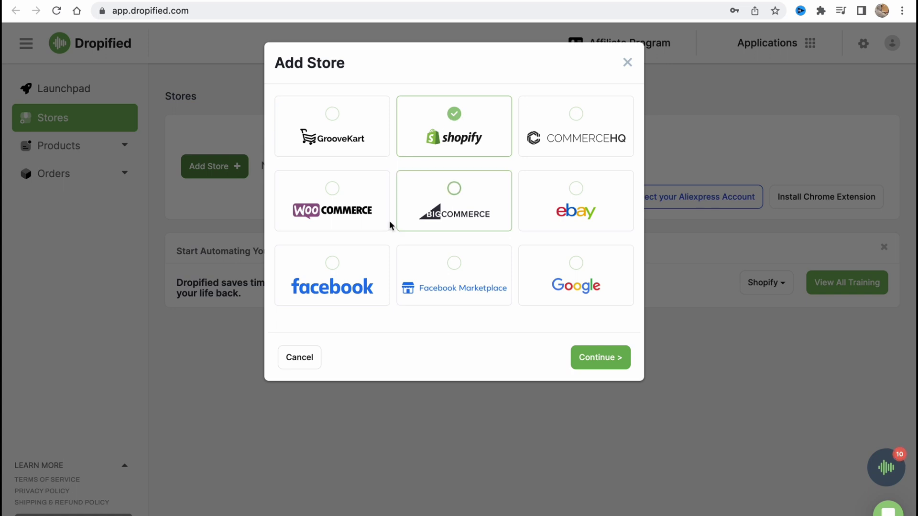
{"action": "left_click", "coordinate": [605, 361]}
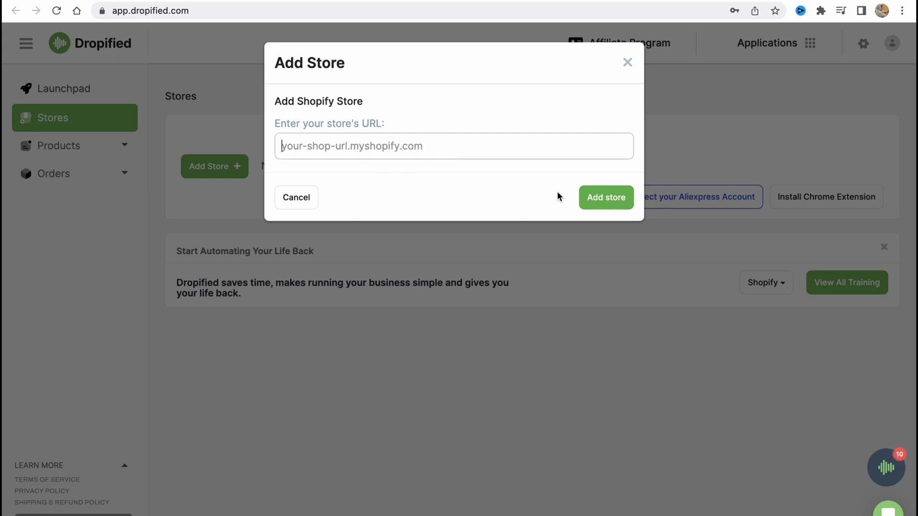
{"action": "left_click", "coordinate": [627, 64]}
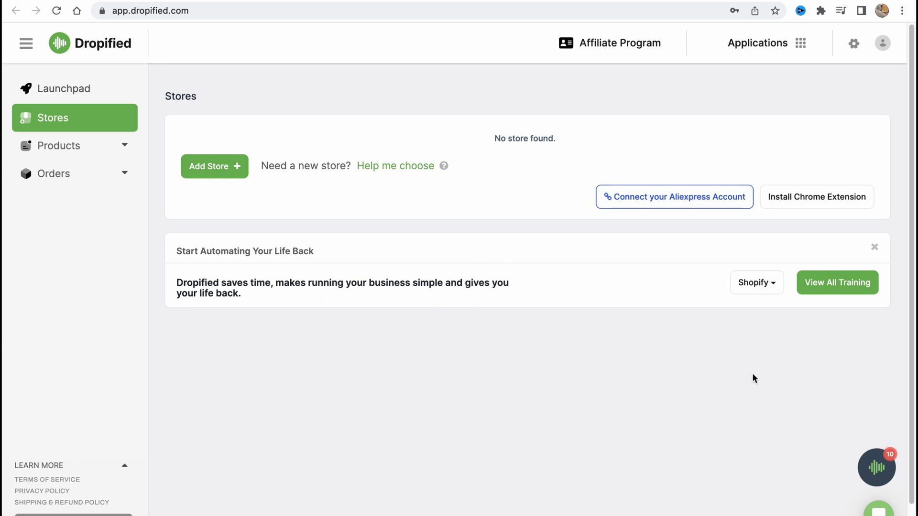
Step: Open and close the training platform list, then expand Products in the sidebar
{"action": "left_click", "coordinate": [764, 283]}
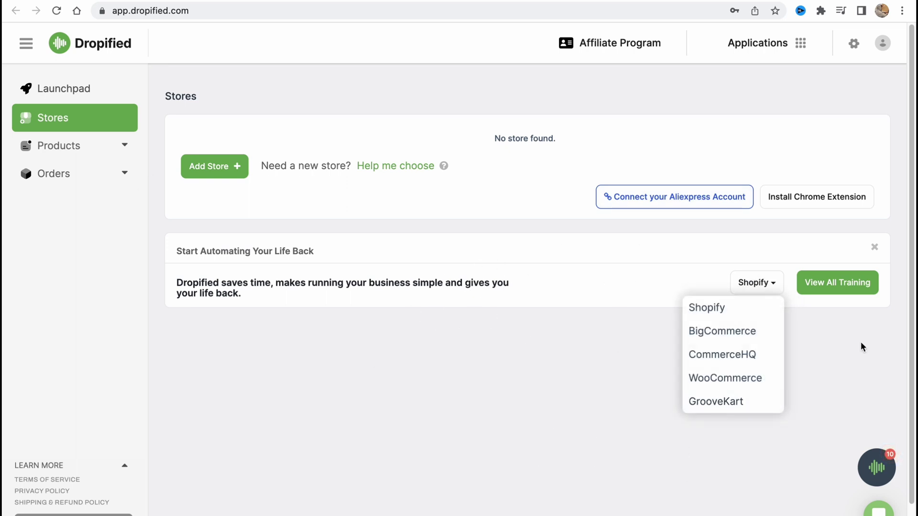
{"action": "left_click", "coordinate": [653, 297]}
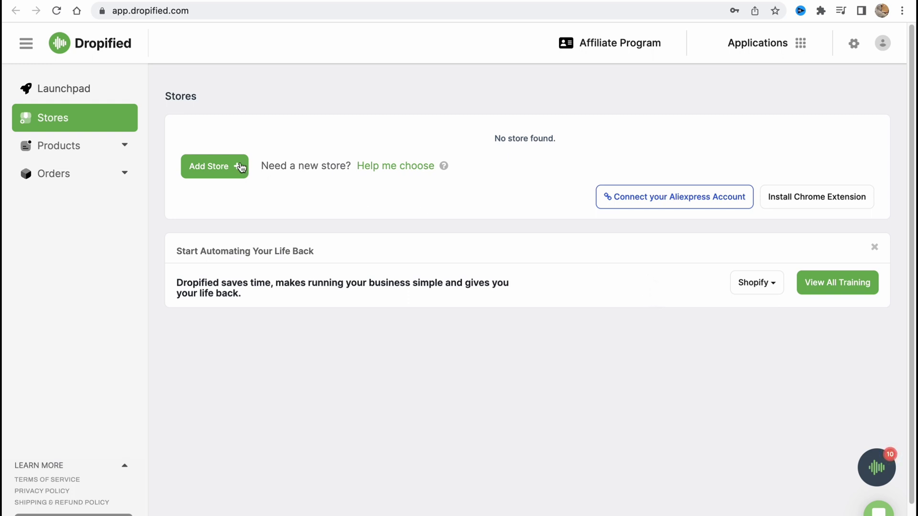
{"action": "left_click", "coordinate": [126, 148]}
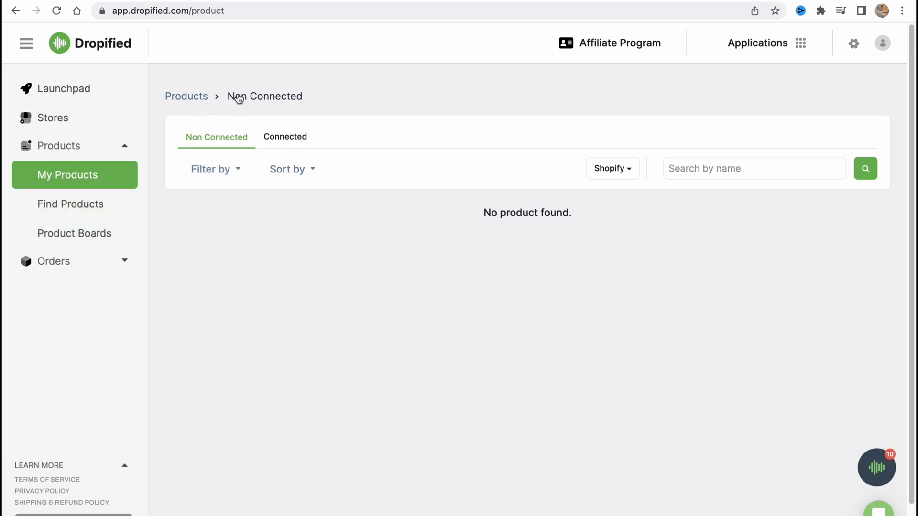
Step: View the Connected products list, then open the Find Products AliExpress catalogue
{"action": "left_click", "coordinate": [298, 136]}
{"action": "left_click", "coordinate": [81, 207]}
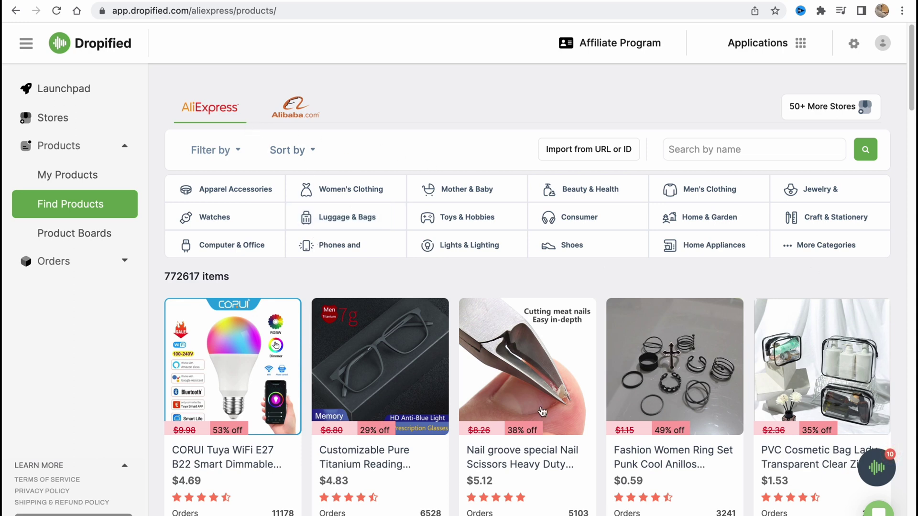
{"action": "scroll", "coordinate": [502, 316], "scroll_direction": "down", "scroll_amount": 1}
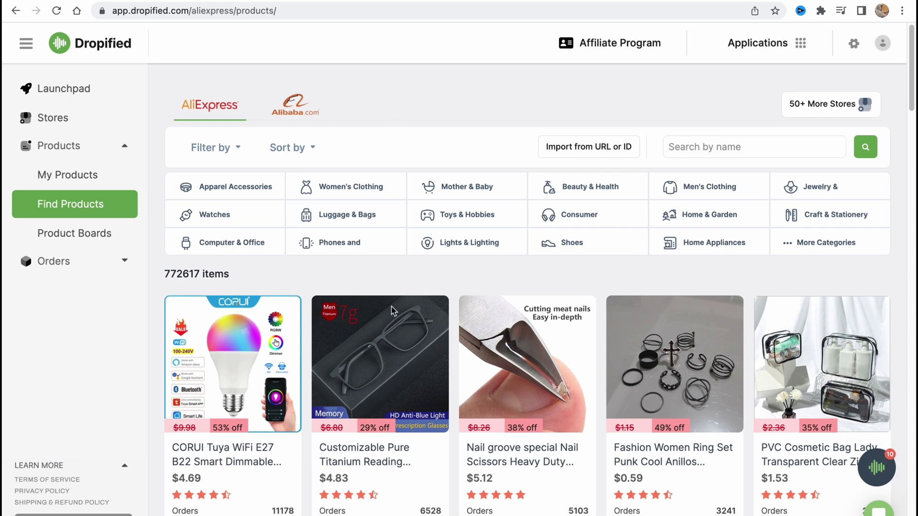
{"action": "scroll", "coordinate": [459, 298], "scroll_direction": "down", "scroll_amount": 1}
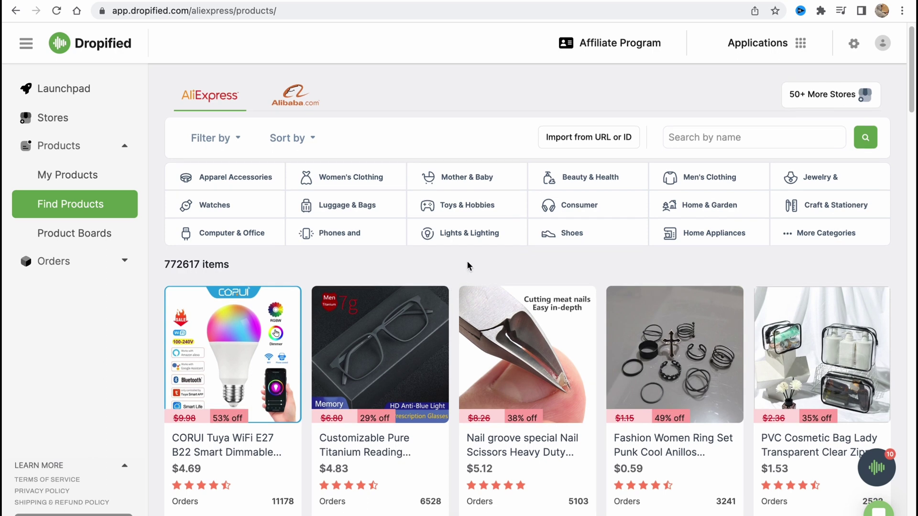
{"action": "scroll", "coordinate": [271, 310], "scroll_direction": "down", "scroll_amount": 3}
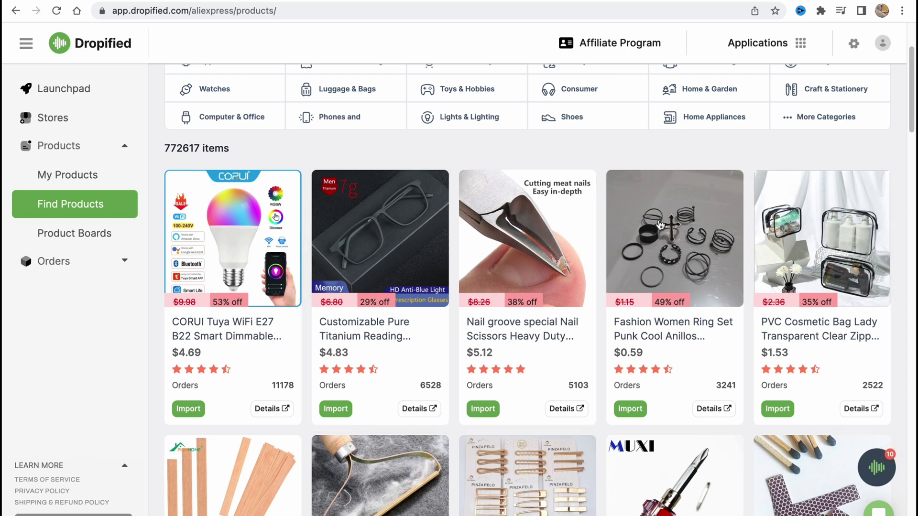
{"action": "scroll", "coordinate": [738, 298], "scroll_direction": "up", "scroll_amount": 2}
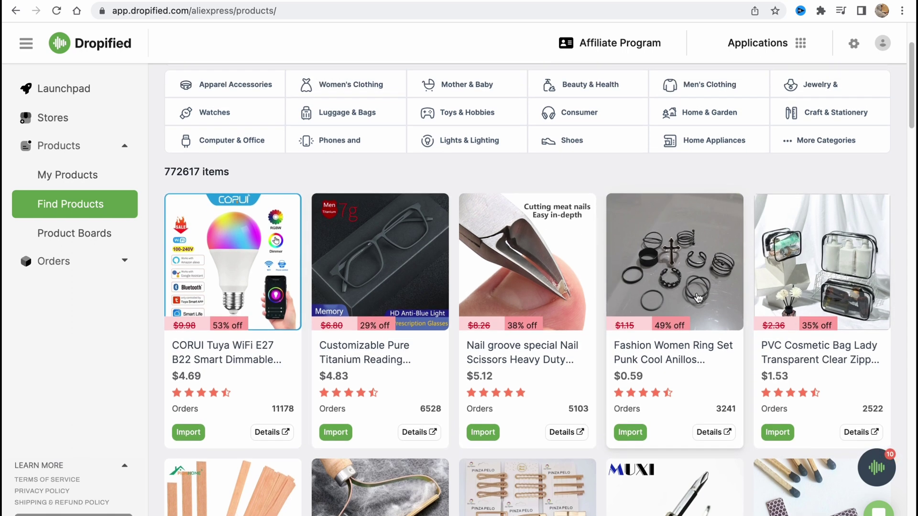
{"action": "scroll", "coordinate": [700, 297], "scroll_direction": "up", "scroll_amount": 2}
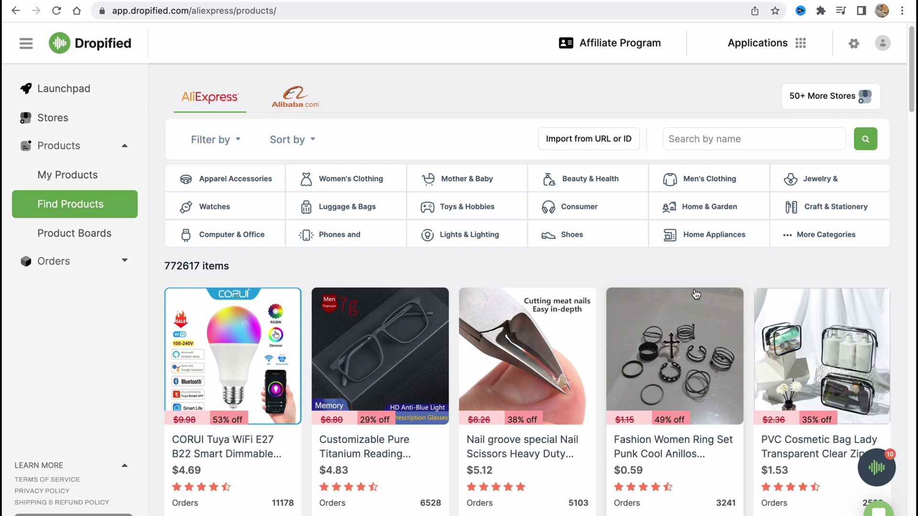
Step: Check the Filter by and Sort by options, then import the Customizable Pure Titanium Reading Glasses
{"action": "left_click", "coordinate": [235, 141]}
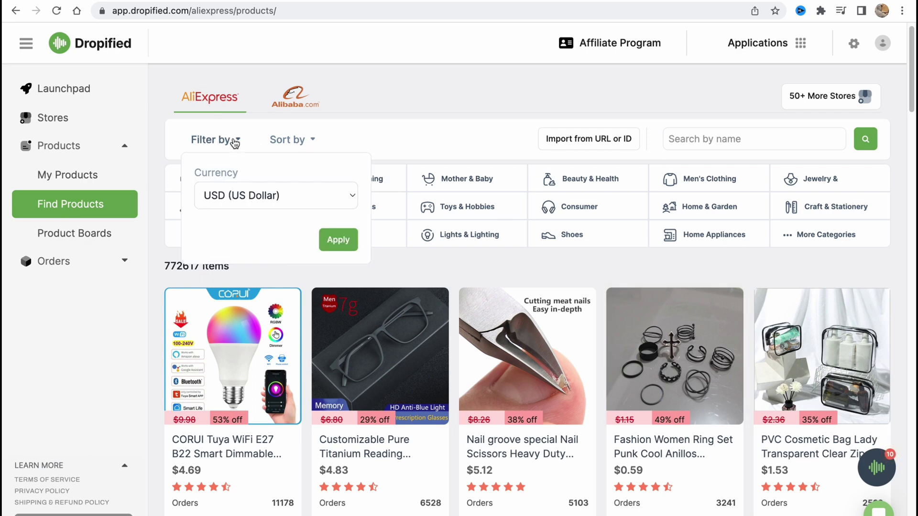
{"action": "left_click", "coordinate": [297, 141]}
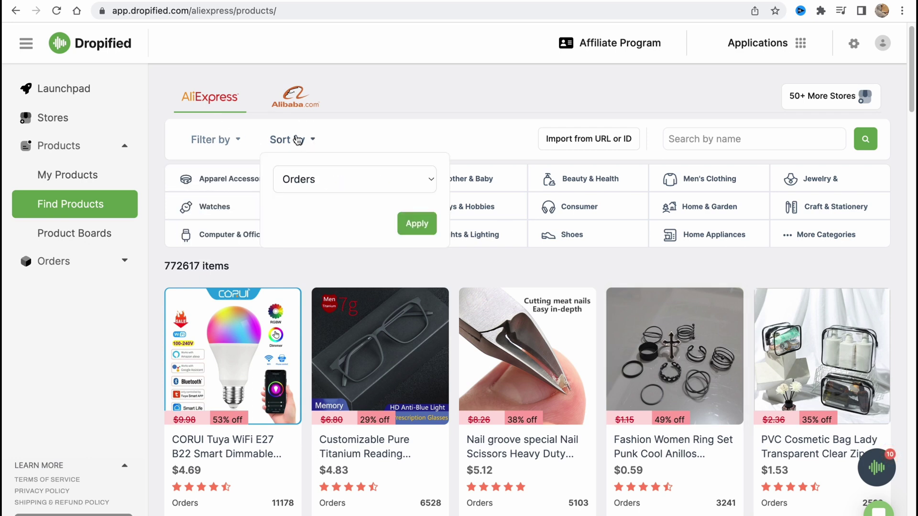
{"action": "left_click", "coordinate": [298, 141]}
{"action": "left_click", "coordinate": [313, 143]}
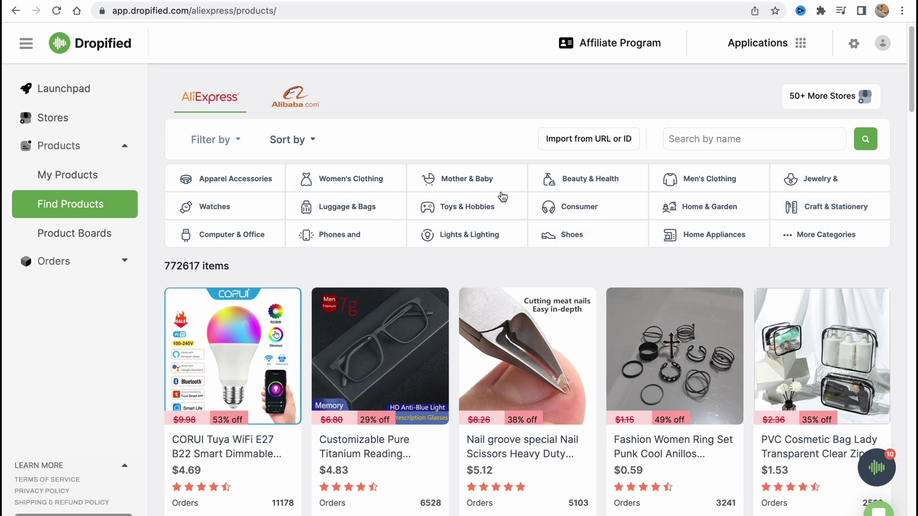
{"action": "scroll", "coordinate": [498, 208], "scroll_direction": "down", "scroll_amount": 2}
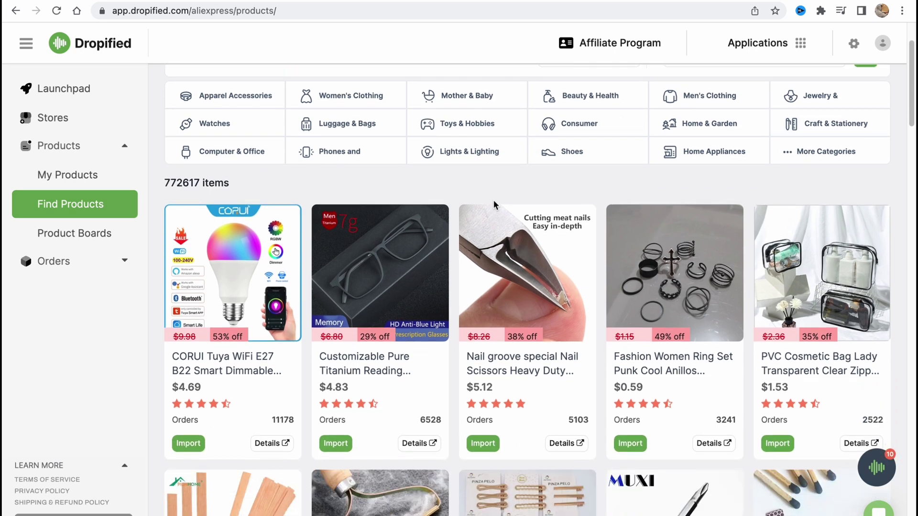
{"action": "scroll", "coordinate": [372, 340], "scroll_direction": "down", "scroll_amount": 1}
{"action": "scroll", "coordinate": [373, 340], "scroll_direction": "up", "scroll_amount": 1}
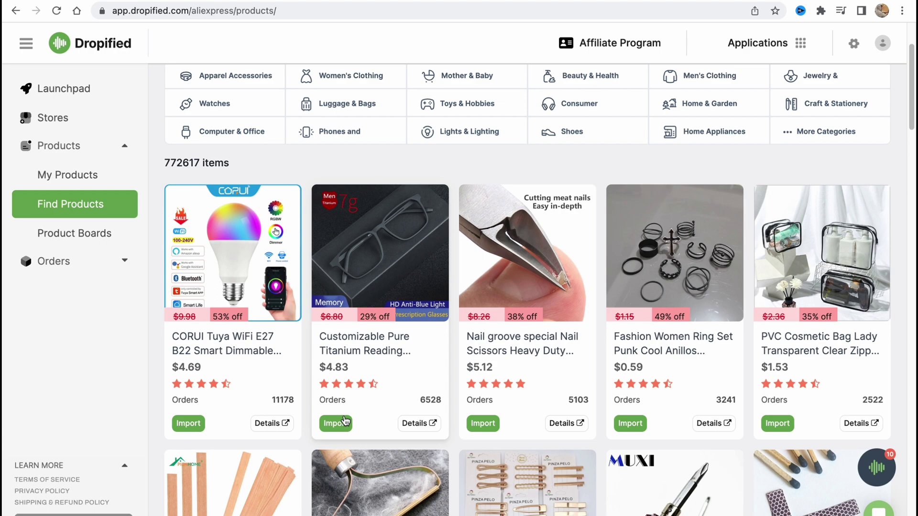
{"action": "left_click", "coordinate": [412, 425]}
{"action": "scroll", "coordinate": [429, 427], "scroll_direction": "down", "scroll_amount": 1}
{"action": "left_click", "coordinate": [337, 398]}
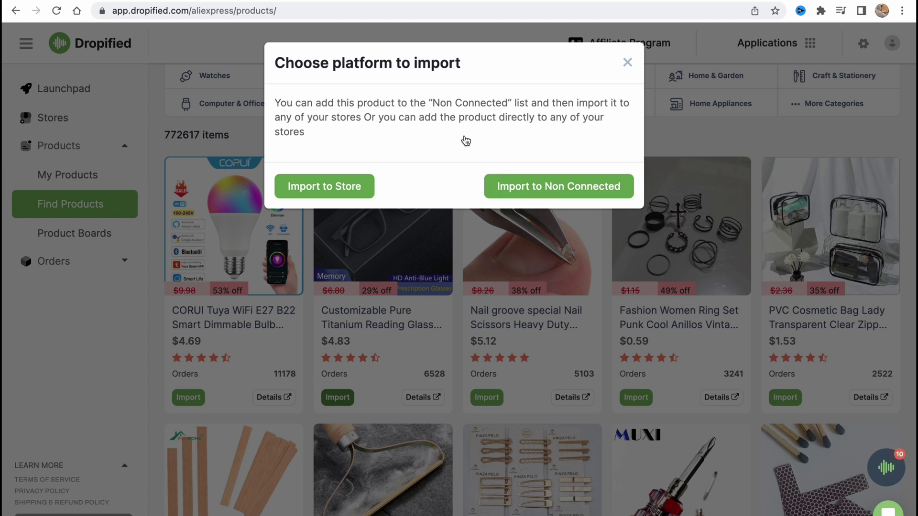
Step: Try Import to Store, get the store-required warning, and close the import dialog
{"action": "left_click", "coordinate": [569, 188]}
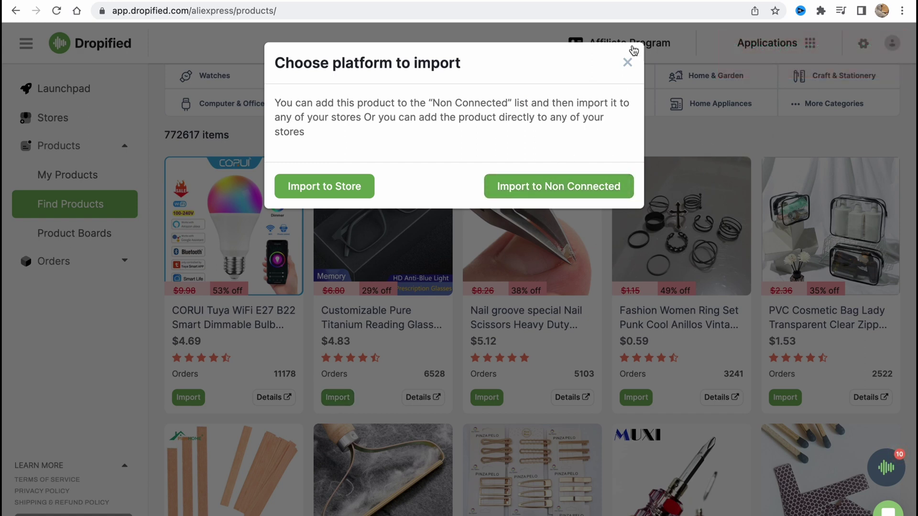
{"action": "left_click", "coordinate": [627, 64]}
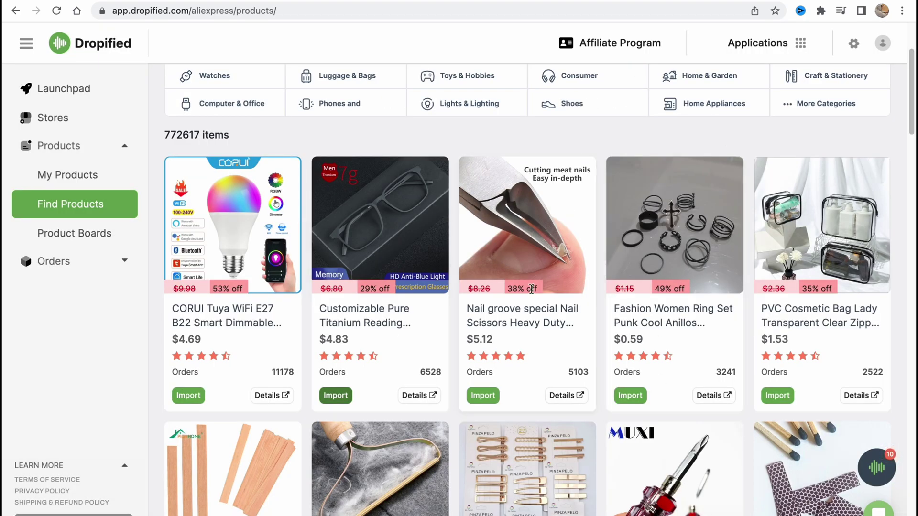
{"action": "scroll", "coordinate": [528, 298], "scroll_direction": "down", "scroll_amount": 1}
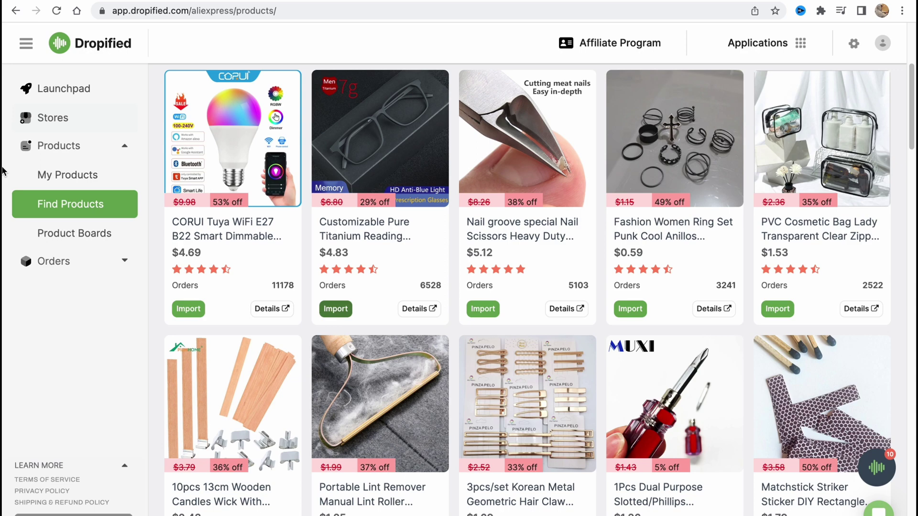
{"action": "scroll", "coordinate": [511, 282], "scroll_direction": "down", "scroll_amount": 1}
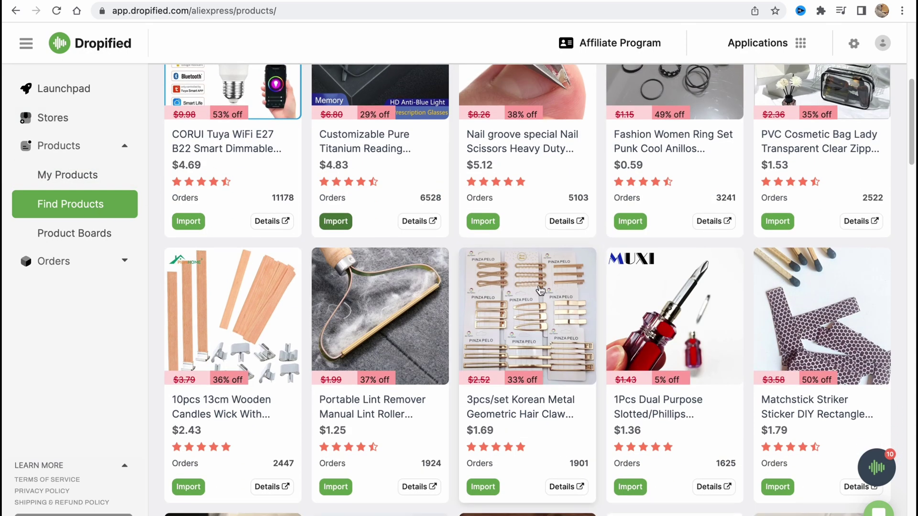
{"action": "scroll", "coordinate": [621, 294], "scroll_direction": "down", "scroll_amount": 2}
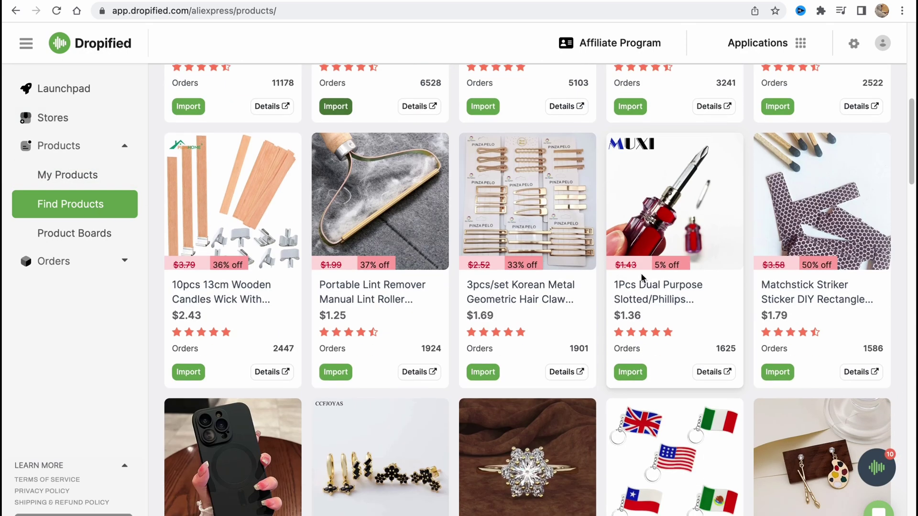
{"action": "scroll", "coordinate": [558, 369], "scroll_direction": "down", "scroll_amount": 3}
{"action": "scroll", "coordinate": [553, 363], "scroll_direction": "down", "scroll_amount": 3}
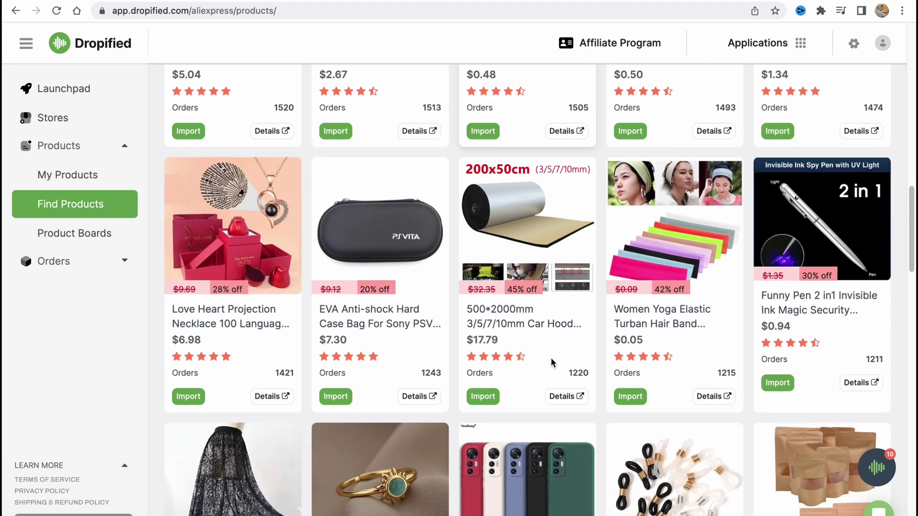
{"action": "scroll", "coordinate": [552, 361], "scroll_direction": "down", "scroll_amount": 1}
{"action": "scroll", "coordinate": [553, 361], "scroll_direction": "down", "scroll_amount": 2}
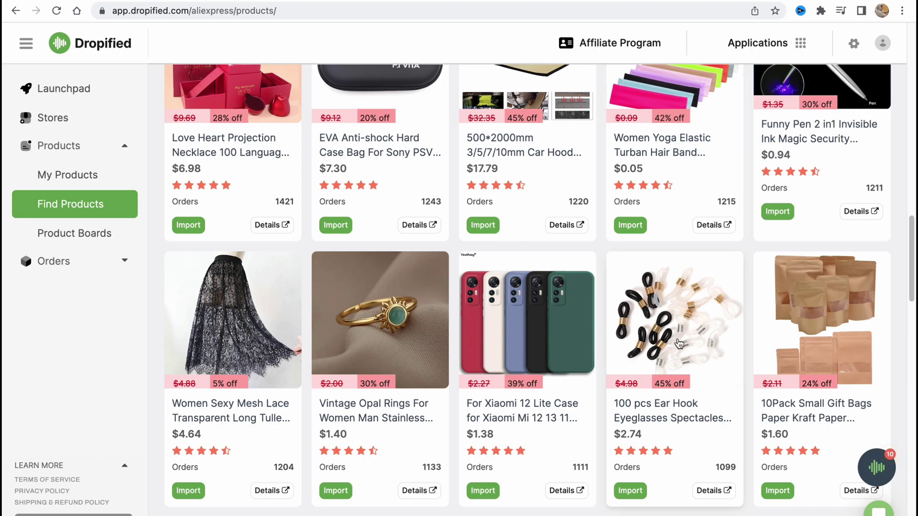
{"action": "scroll", "coordinate": [610, 352], "scroll_direction": "down", "scroll_amount": 1}
{"action": "scroll", "coordinate": [521, 393], "scroll_direction": "down", "scroll_amount": 8}
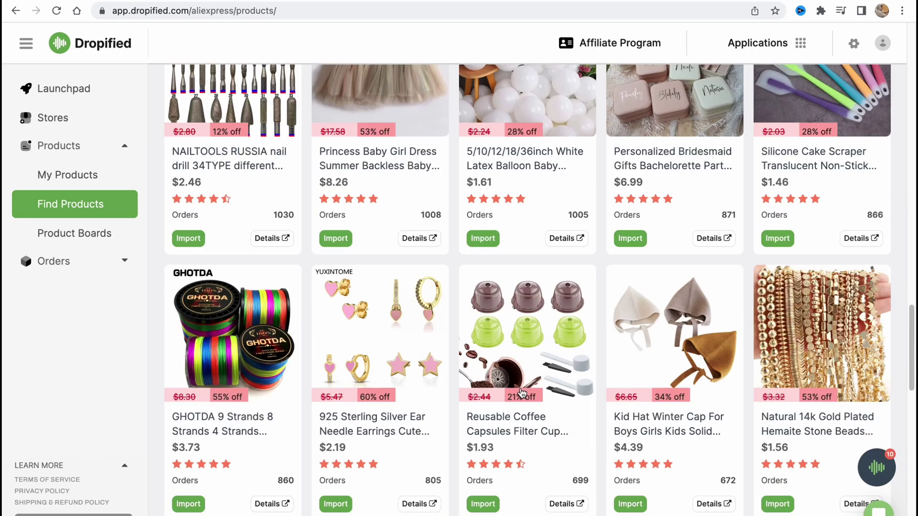
{"action": "scroll", "coordinate": [522, 393], "scroll_direction": "down", "scroll_amount": 3}
{"action": "scroll", "coordinate": [520, 391], "scroll_direction": "down", "scroll_amount": 3}
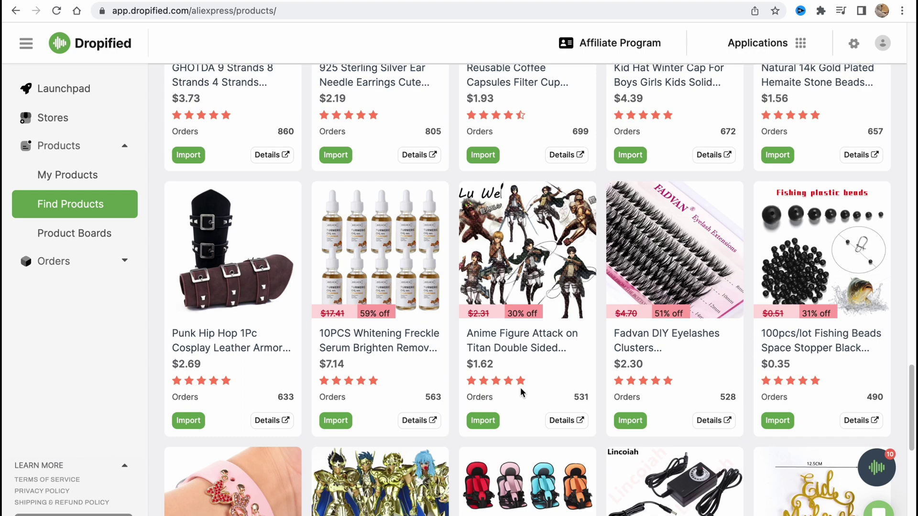
{"action": "scroll", "coordinate": [520, 387], "scroll_direction": "down", "scroll_amount": 1}
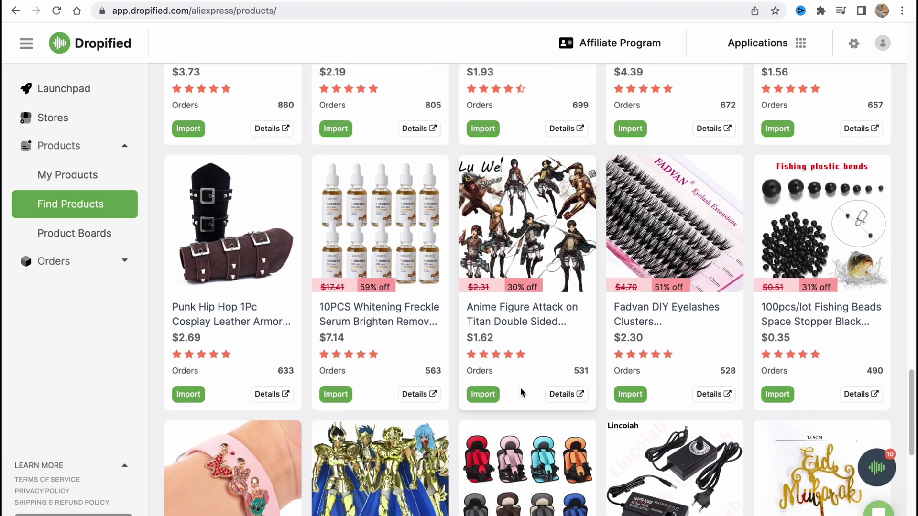
{"action": "scroll", "coordinate": [521, 388], "scroll_direction": "down", "scroll_amount": 3}
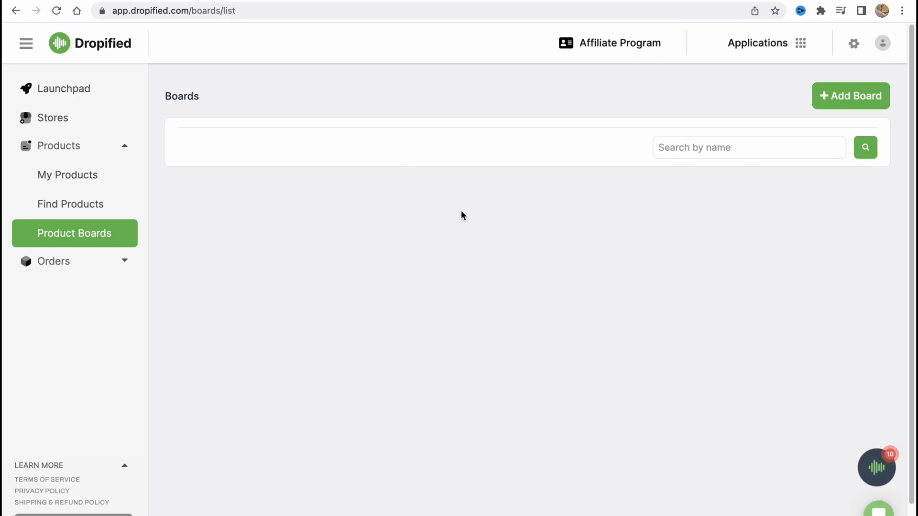
Step: Choose Place Orders under Orders, landing on the Stores page's 'connect your store first' warning
{"action": "left_click", "coordinate": [78, 263]}
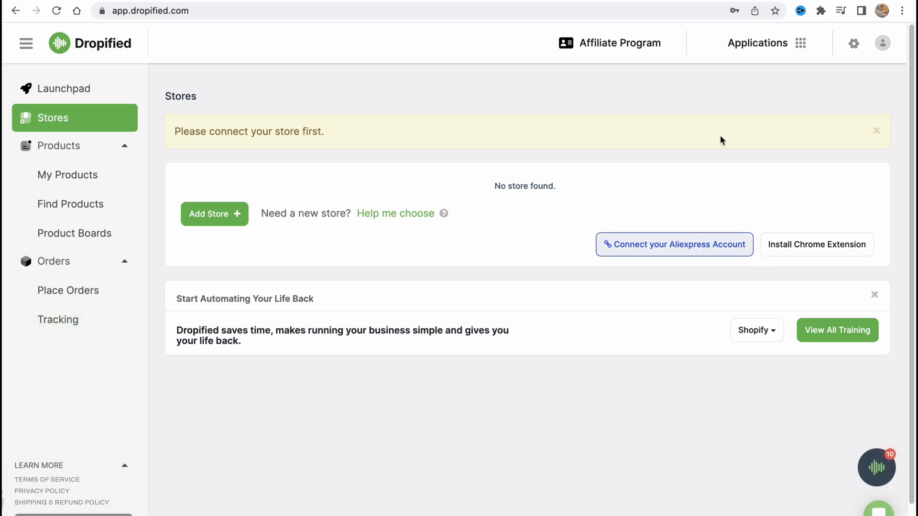
{"action": "left_click", "coordinate": [613, 43]}
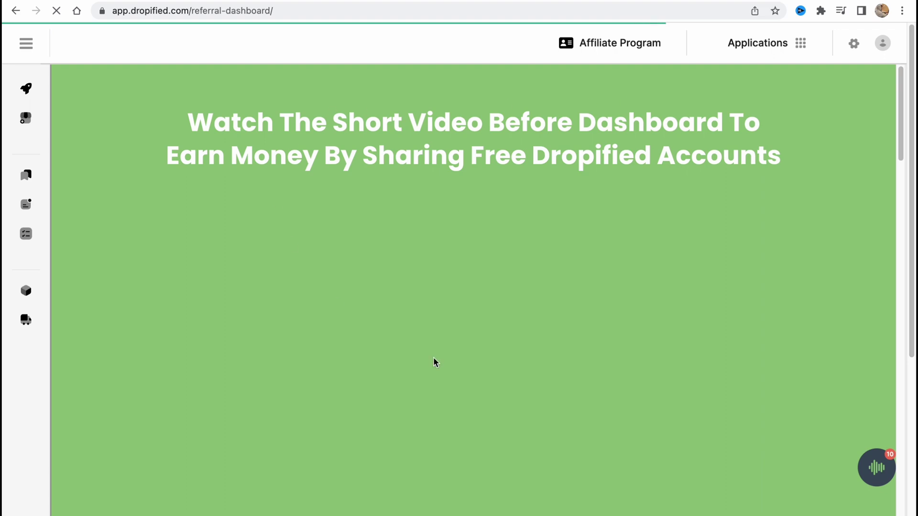
{"action": "scroll", "coordinate": [524, 269], "scroll_direction": "down", "scroll_amount": 4}
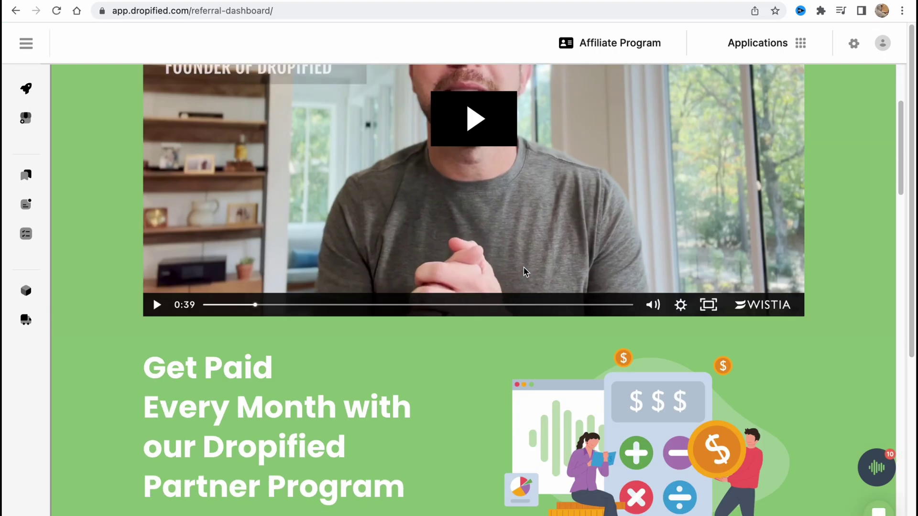
{"action": "scroll", "coordinate": [196, 271], "scroll_direction": "down", "scroll_amount": 1}
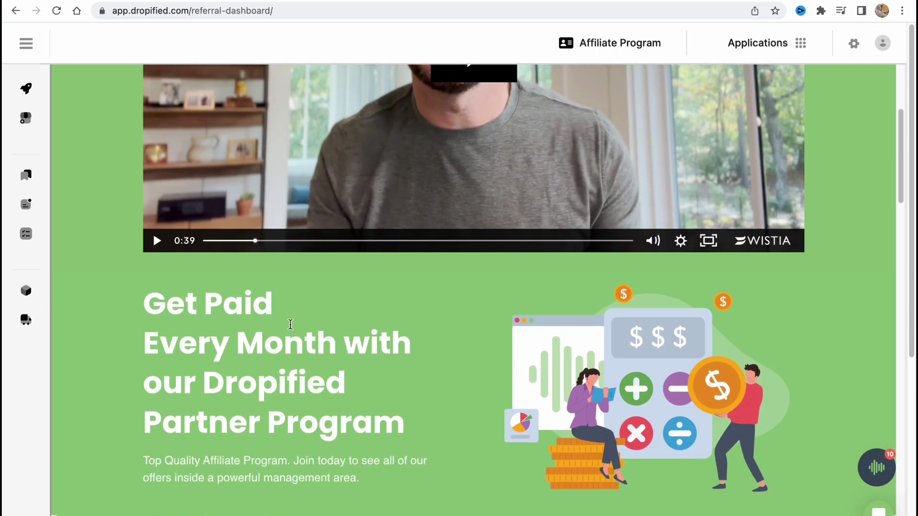
{"action": "scroll", "coordinate": [230, 395], "scroll_direction": "down", "scroll_amount": 2}
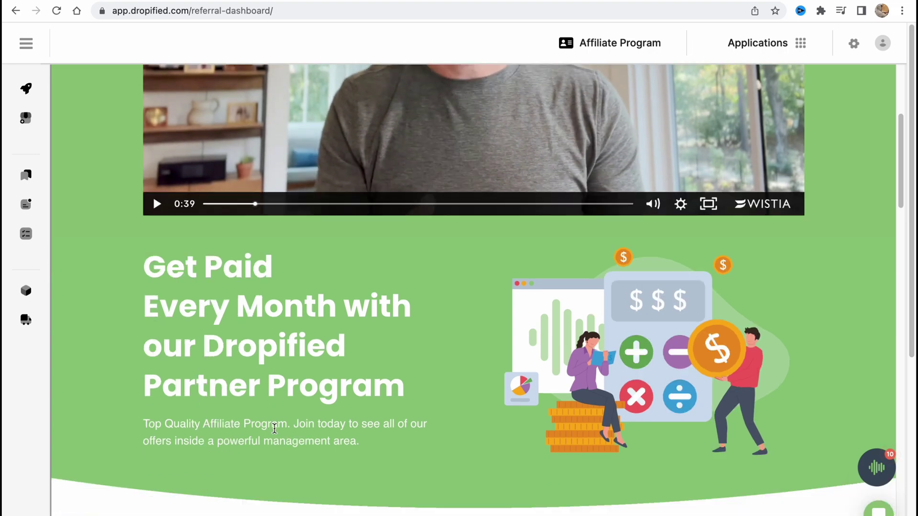
{"action": "scroll", "coordinate": [274, 428], "scroll_direction": "down", "scroll_amount": 2}
{"action": "scroll", "coordinate": [275, 429], "scroll_direction": "down", "scroll_amount": 7}
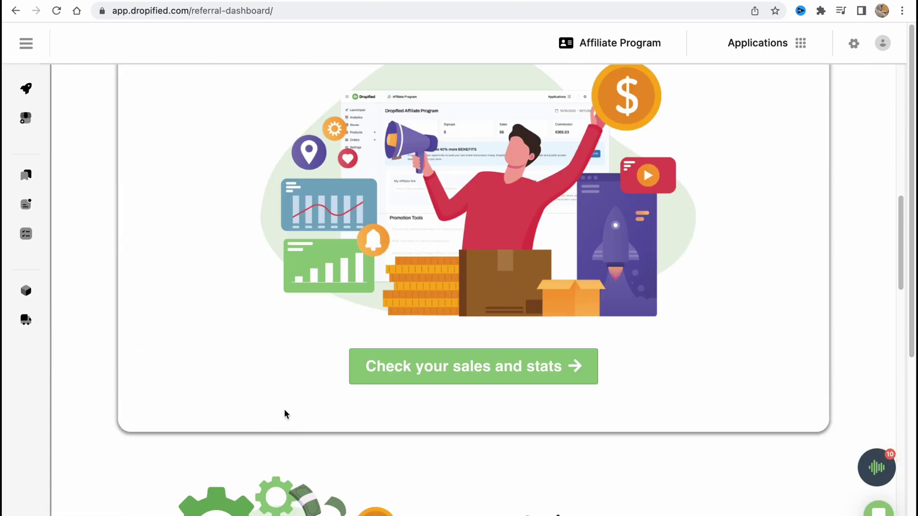
{"action": "scroll", "coordinate": [285, 413], "scroll_direction": "down", "scroll_amount": 5}
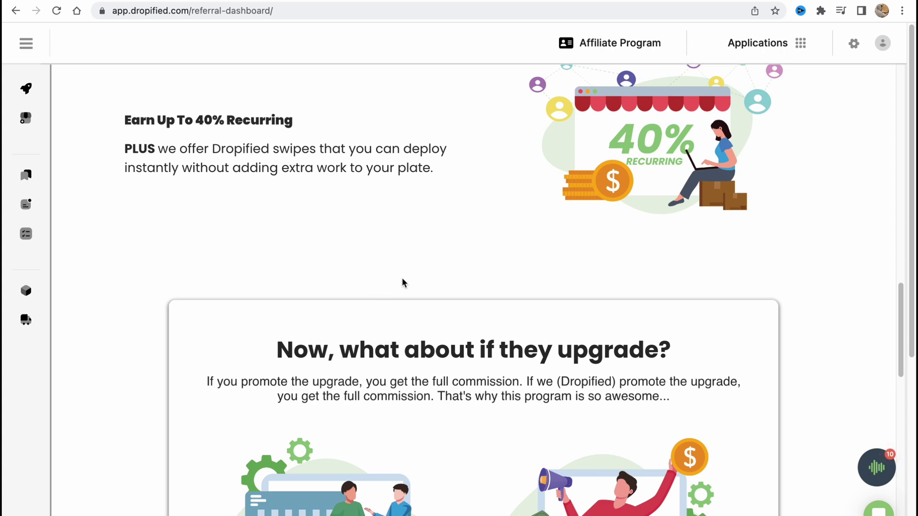
{"action": "scroll", "coordinate": [509, 295], "scroll_direction": "up", "scroll_amount": 5}
{"action": "scroll", "coordinate": [510, 293], "scroll_direction": "up", "scroll_amount": 7}
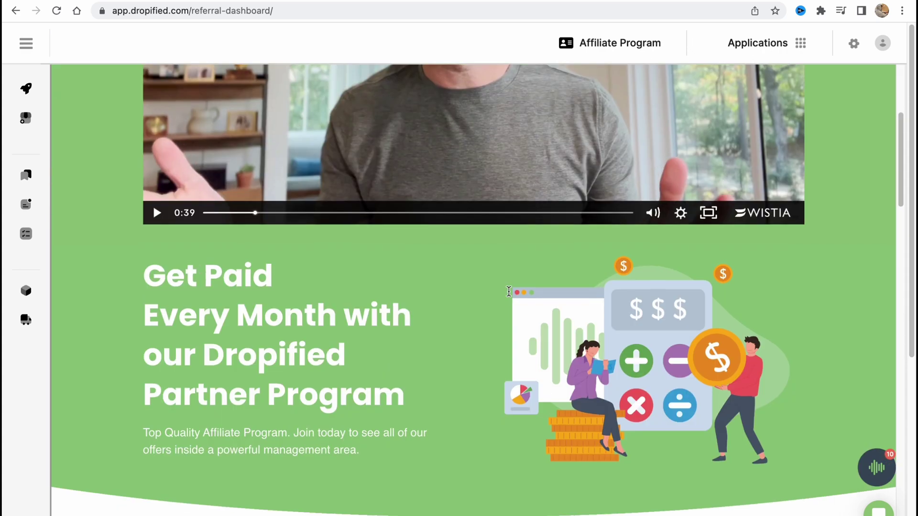
{"action": "scroll", "coordinate": [667, 165], "scroll_direction": "up", "scroll_amount": 4}
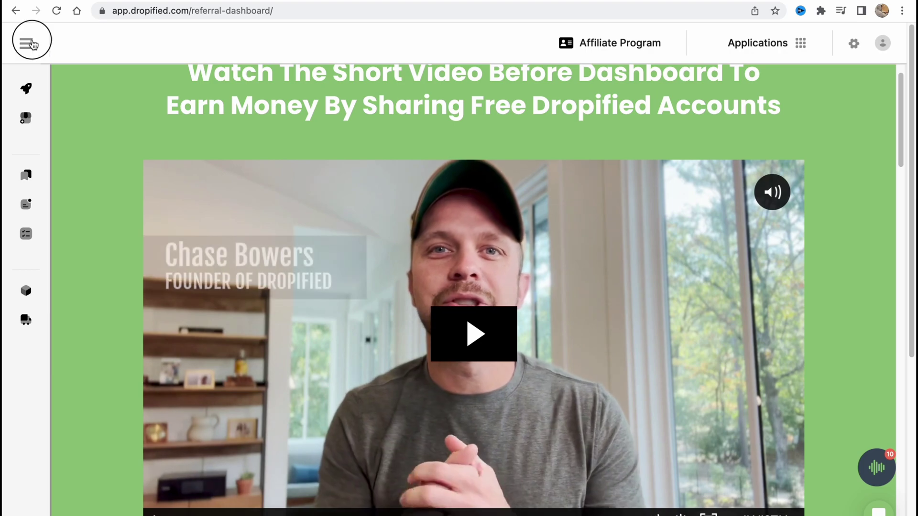
Step: From the homepage menu, open the eBay / AliExpress Dropshipping Plans pricing page and return to its top
{"action": "left_click", "coordinate": [28, 43]}
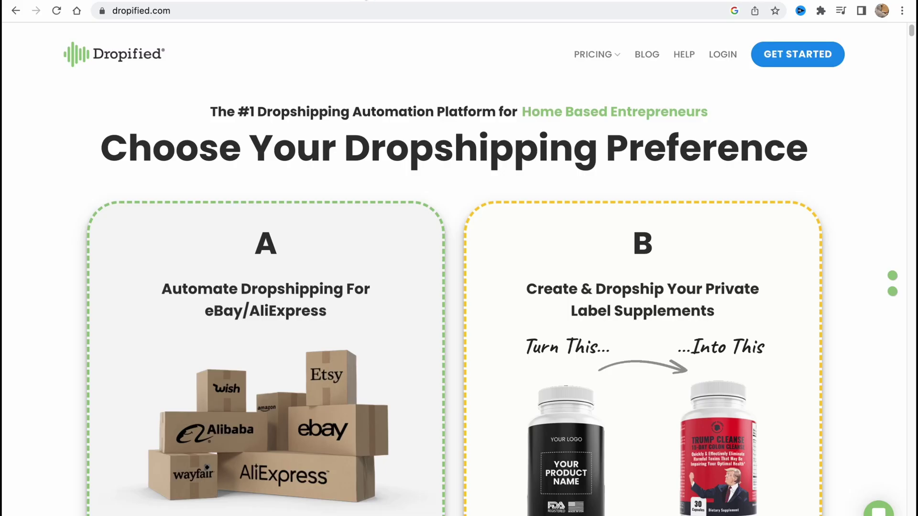
{"action": "mouse_move", "coordinate": [594, 55]}
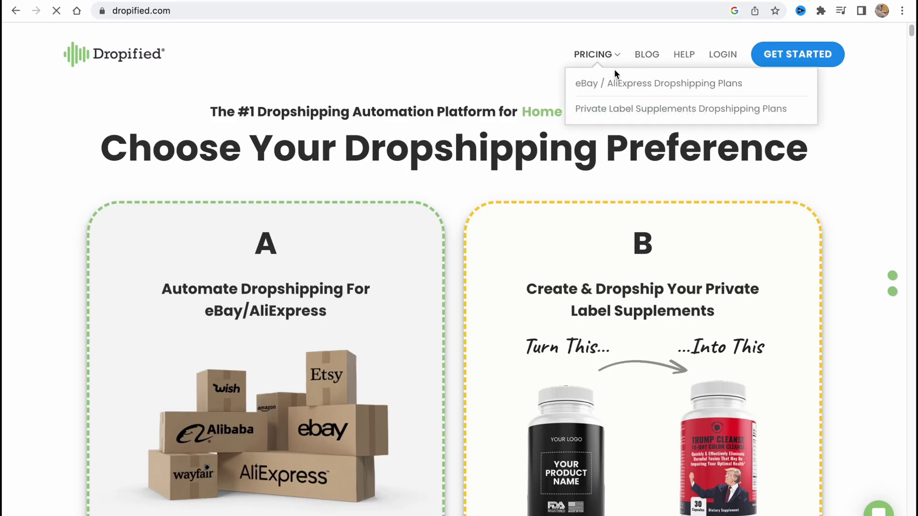
{"action": "left_click", "coordinate": [603, 75]}
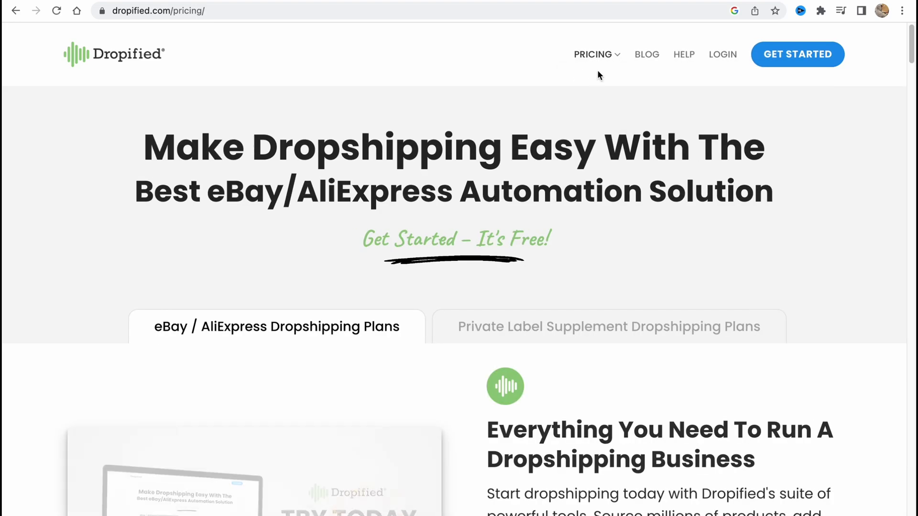
{"action": "scroll", "coordinate": [519, 197], "scroll_direction": "down", "scroll_amount": 5}
{"action": "scroll", "coordinate": [519, 197], "scroll_direction": "down", "scroll_amount": 5}
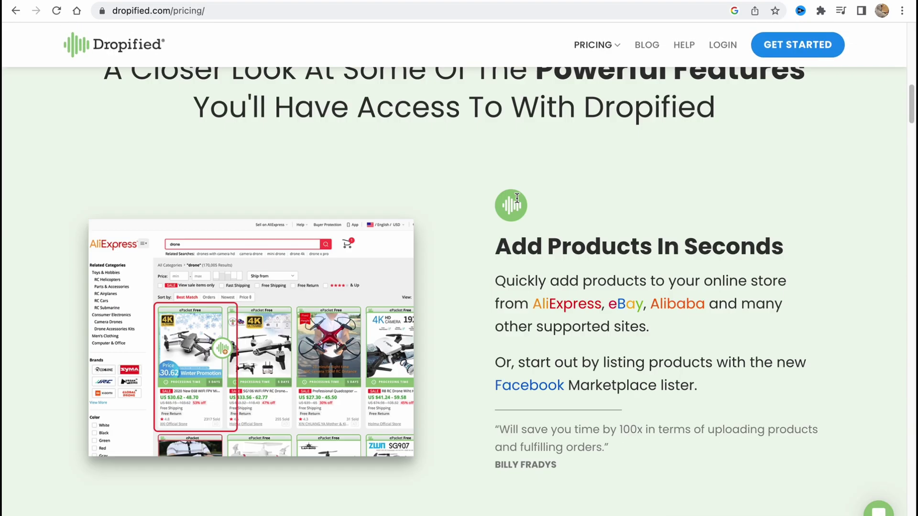
{"action": "scroll", "coordinate": [520, 229], "scroll_direction": "down", "scroll_amount": 3}
{"action": "scroll", "coordinate": [520, 229], "scroll_direction": "down", "scroll_amount": 5}
{"action": "scroll", "coordinate": [520, 229], "scroll_direction": "down", "scroll_amount": 5}
{"action": "scroll", "coordinate": [520, 228], "scroll_direction": "down", "scroll_amount": 10}
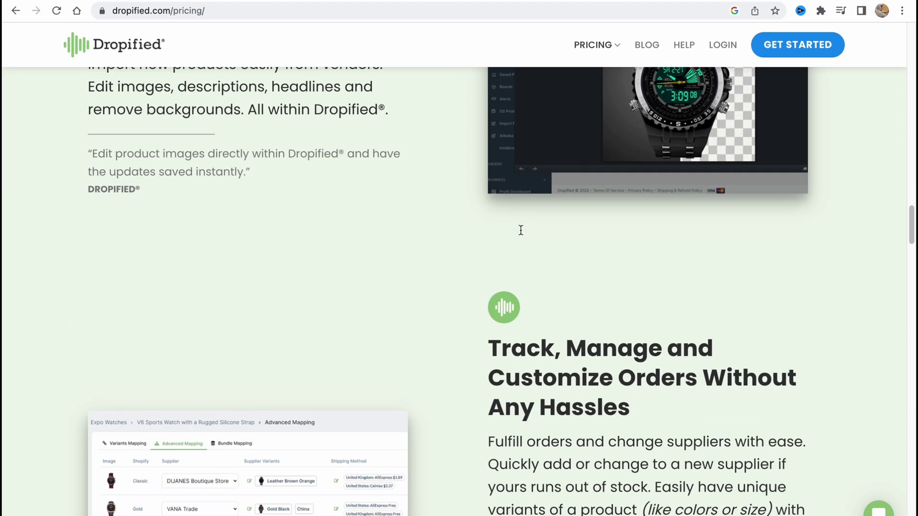
{"action": "scroll", "coordinate": [520, 229], "scroll_direction": "down", "scroll_amount": 2}
{"action": "scroll", "coordinate": [520, 228], "scroll_direction": "down", "scroll_amount": 5}
{"action": "scroll", "coordinate": [520, 229], "scroll_direction": "down", "scroll_amount": 3}
{"action": "scroll", "coordinate": [519, 233], "scroll_direction": "down", "scroll_amount": 8}
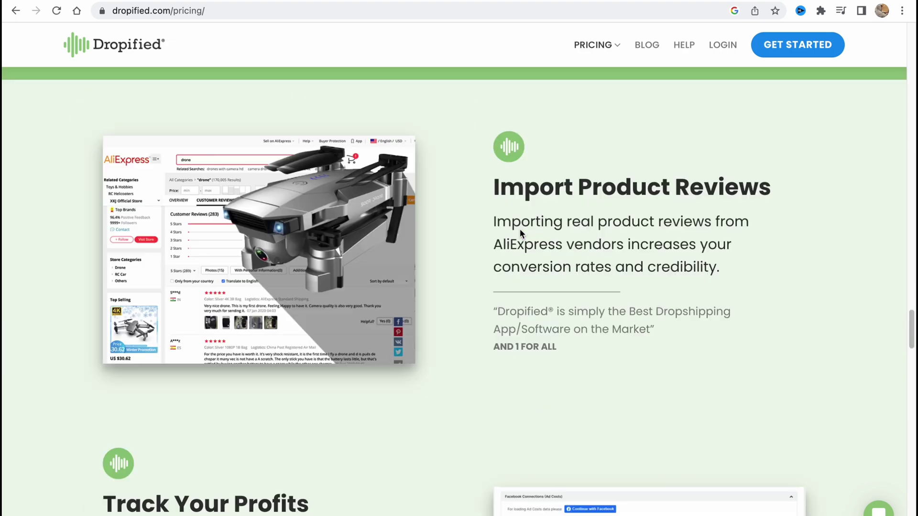
{"action": "scroll", "coordinate": [520, 233], "scroll_direction": "down", "scroll_amount": 12}
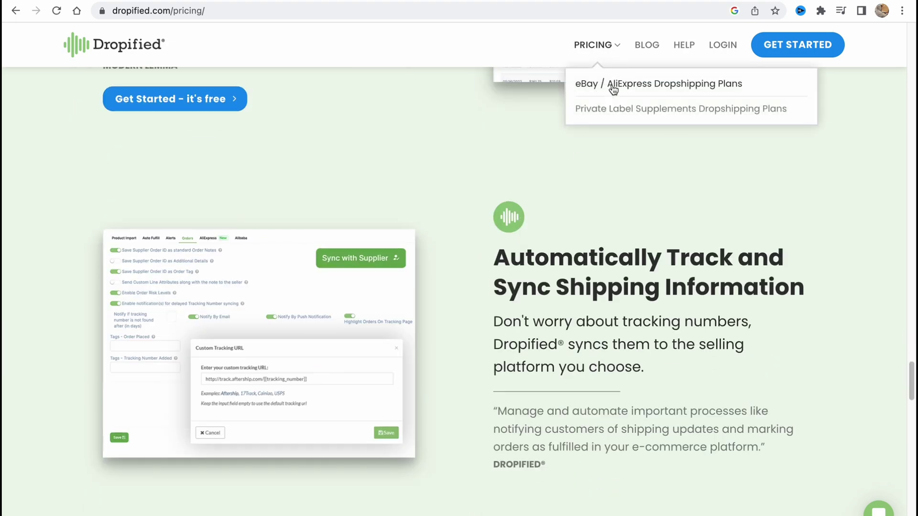
{"action": "left_click", "coordinate": [610, 86]}
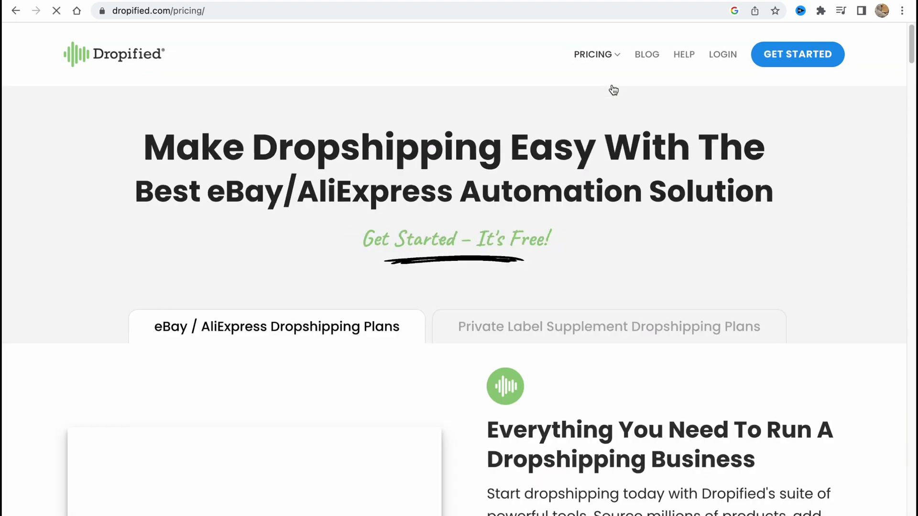
Step: Show the Private Label Supplement plans: Launch $97, Grow $197 and Scale $397 monthly
{"action": "left_click", "coordinate": [574, 324]}
{"action": "scroll", "coordinate": [543, 316], "scroll_direction": "down", "scroll_amount": 2}
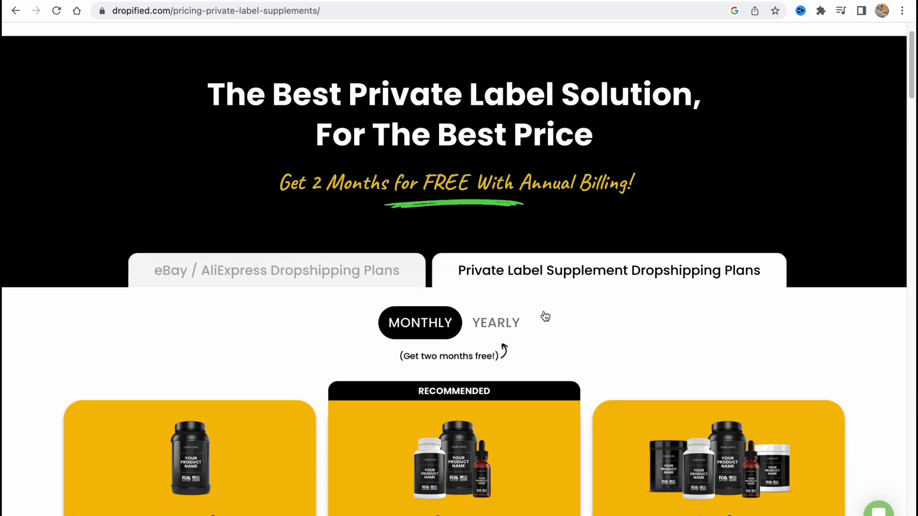
{"action": "scroll", "coordinate": [319, 230], "scroll_direction": "down", "scroll_amount": 1}
{"action": "scroll", "coordinate": [341, 264], "scroll_direction": "down", "scroll_amount": 1}
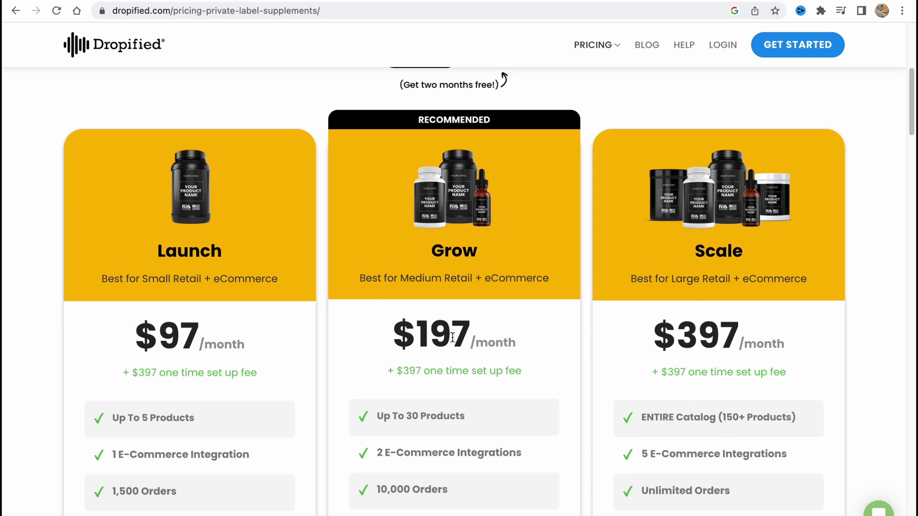
{"action": "scroll", "coordinate": [665, 329], "scroll_direction": "up", "scroll_amount": 1}
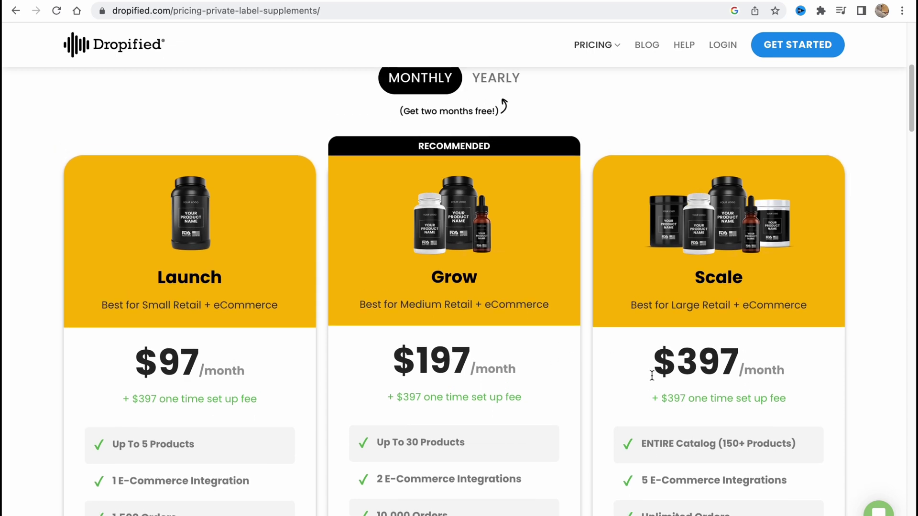
{"action": "scroll", "coordinate": [648, 375], "scroll_direction": "up", "scroll_amount": 2}
Step: Switch to the eBay / AliExpress Dropshipping Plans tab and browse its feature sections
{"action": "left_click", "coordinate": [359, 127]}
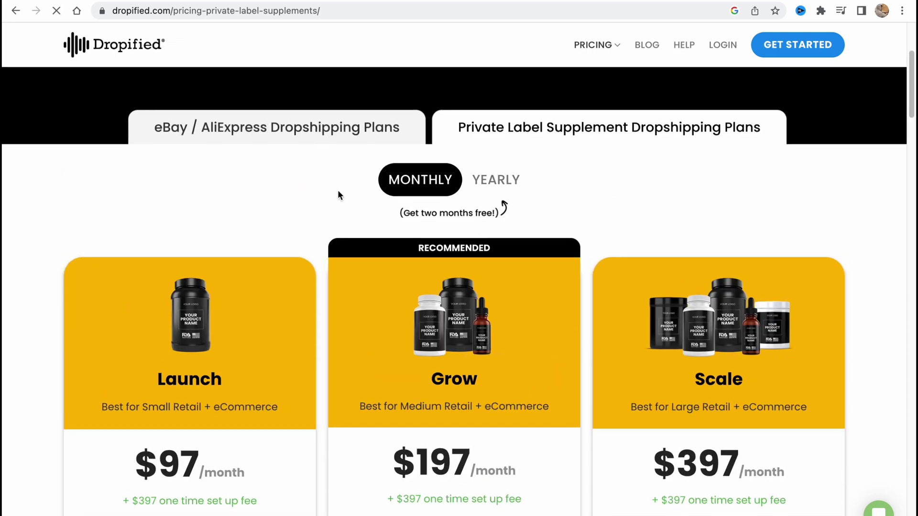
{"action": "scroll", "coordinate": [391, 288], "scroll_direction": "down", "scroll_amount": 3}
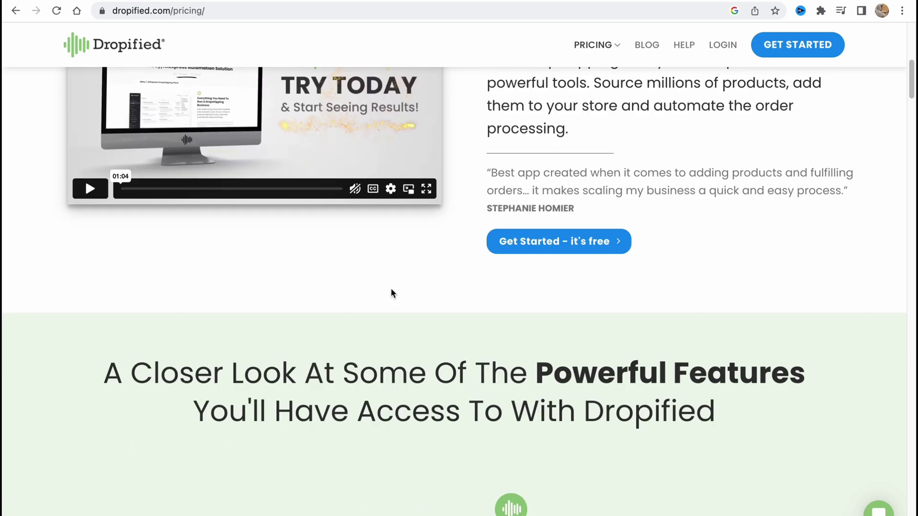
{"action": "scroll", "coordinate": [391, 288], "scroll_direction": "down", "scroll_amount": 3}
{"action": "scroll", "coordinate": [391, 288], "scroll_direction": "down", "scroll_amount": 4}
{"action": "scroll", "coordinate": [390, 290], "scroll_direction": "down", "scroll_amount": 2}
{"action": "scroll", "coordinate": [389, 288], "scroll_direction": "down", "scroll_amount": 4}
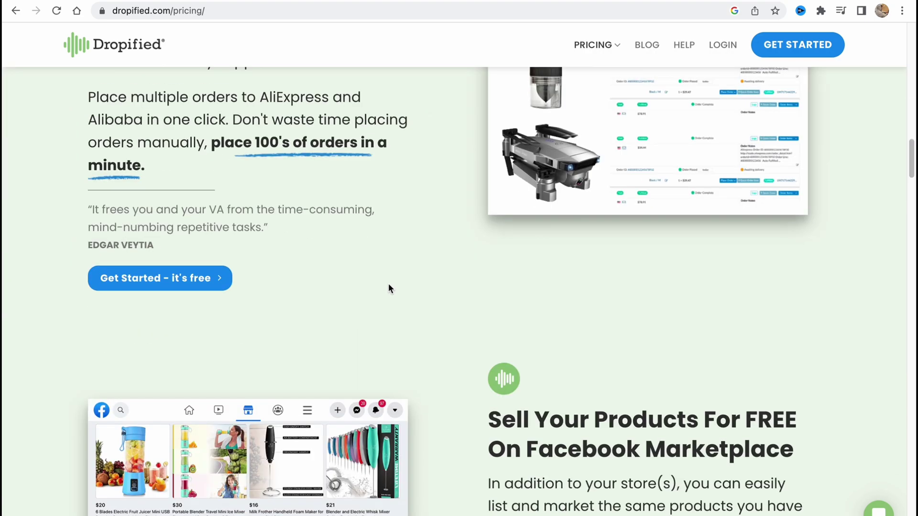
{"action": "scroll", "coordinate": [389, 288], "scroll_direction": "down", "scroll_amount": 4}
{"action": "scroll", "coordinate": [387, 287], "scroll_direction": "down", "scroll_amount": 4}
{"action": "scroll", "coordinate": [387, 287], "scroll_direction": "down", "scroll_amount": 4}
{"action": "scroll", "coordinate": [387, 287], "scroll_direction": "down", "scroll_amount": 4}
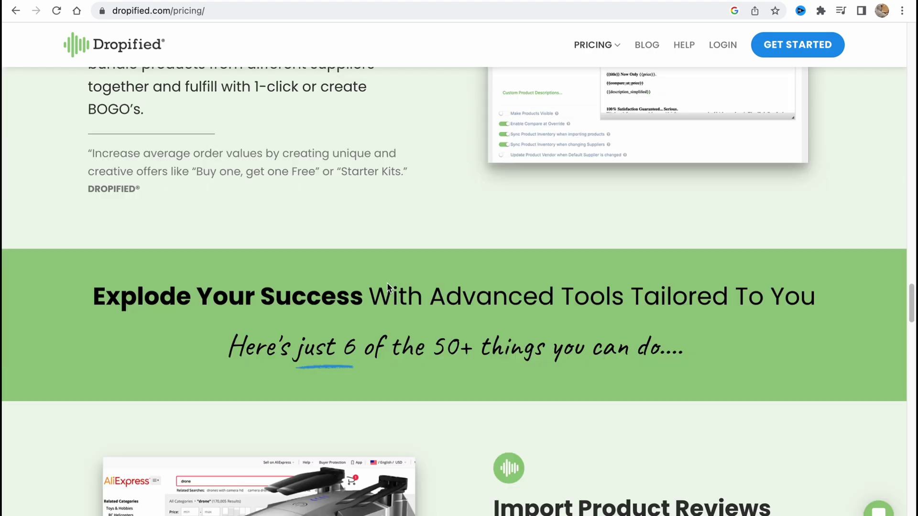
{"action": "scroll", "coordinate": [387, 287], "scroll_direction": "down", "scroll_amount": 3}
{"action": "scroll", "coordinate": [388, 287], "scroll_direction": "down", "scroll_amount": 4}
{"action": "scroll", "coordinate": [388, 287], "scroll_direction": "down", "scroll_amount": 4}
{"action": "scroll", "coordinate": [390, 287], "scroll_direction": "down", "scroll_amount": 5}
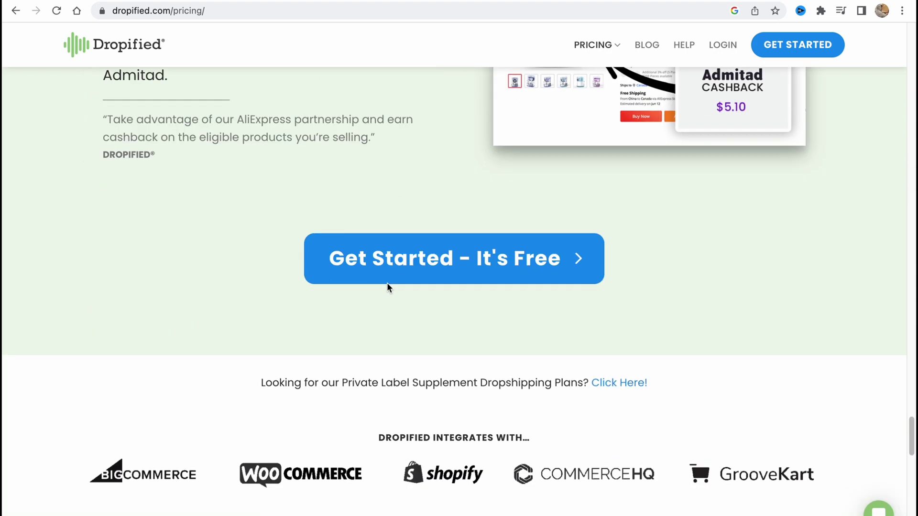
{"action": "scroll", "coordinate": [390, 287], "scroll_direction": "down", "scroll_amount": 2}
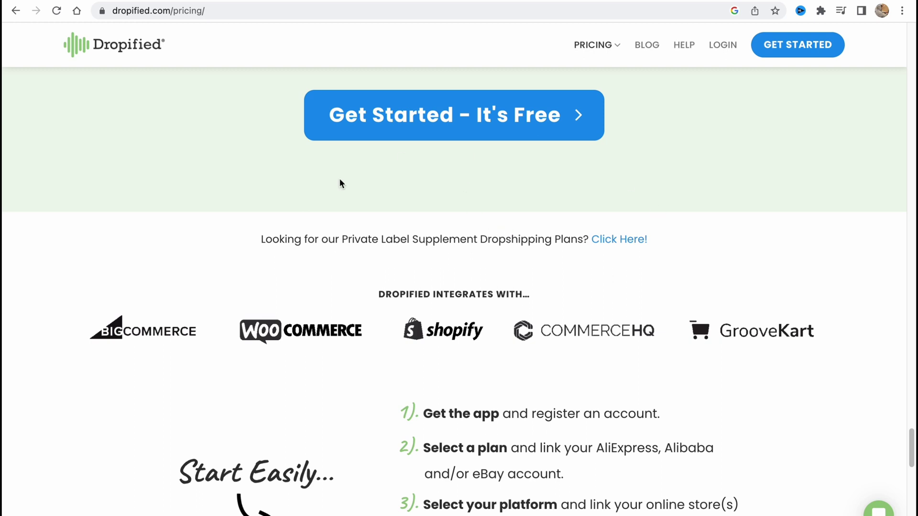
{"action": "scroll", "coordinate": [505, 208], "scroll_direction": "down", "scroll_amount": 1}
{"action": "scroll", "coordinate": [515, 204], "scroll_direction": "down", "scroll_amount": 5}
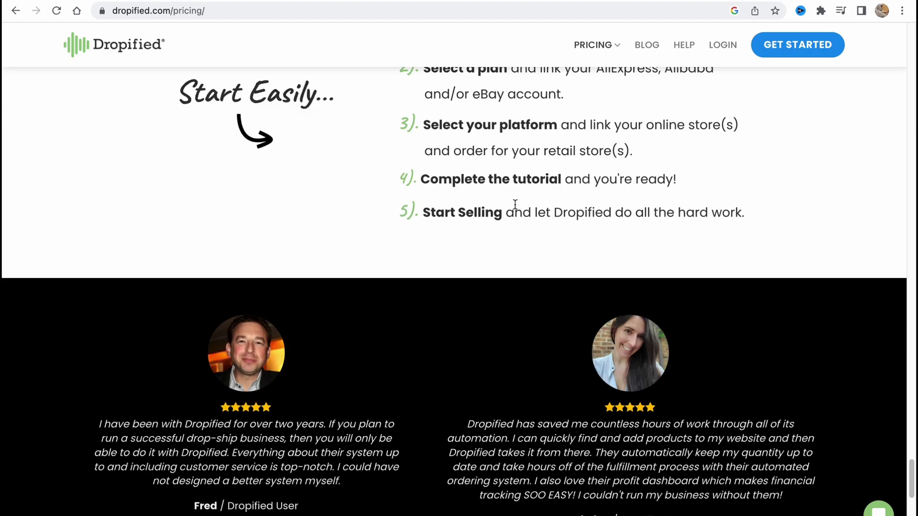
{"action": "scroll", "coordinate": [515, 208], "scroll_direction": "down", "scroll_amount": 5}
{"action": "scroll", "coordinate": [514, 208], "scroll_direction": "down", "scroll_amount": 2}
{"action": "scroll", "coordinate": [514, 208], "scroll_direction": "up", "scroll_amount": 5}
{"action": "scroll", "coordinate": [514, 207], "scroll_direction": "up", "scroll_amount": 2}
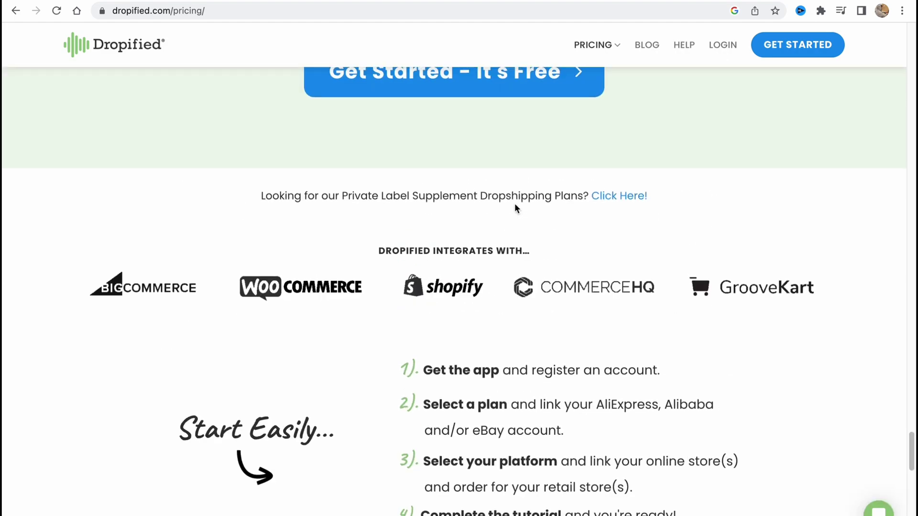
{"action": "scroll", "coordinate": [526, 221], "scroll_direction": "up", "scroll_amount": 3}
{"action": "scroll", "coordinate": [525, 221], "scroll_direction": "up", "scroll_amount": 5}
{"action": "scroll", "coordinate": [535, 206], "scroll_direction": "up", "scroll_amount": 5}
{"action": "scroll", "coordinate": [533, 205], "scroll_direction": "up", "scroll_amount": 5}
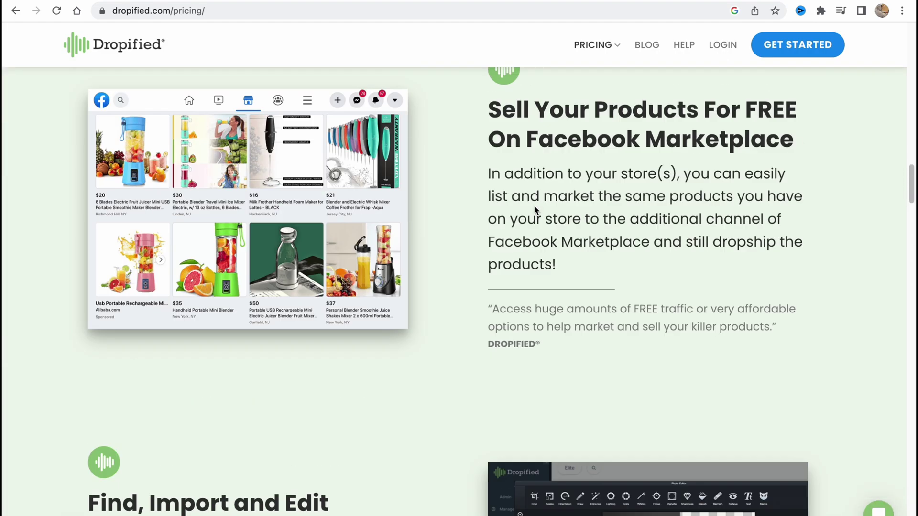
{"action": "scroll", "coordinate": [535, 208], "scroll_direction": "up", "scroll_amount": 5}
{"action": "scroll", "coordinate": [535, 209], "scroll_direction": "up", "scroll_amount": 2}
{"action": "scroll", "coordinate": [534, 208], "scroll_direction": "up", "scroll_amount": 1}
{"action": "scroll", "coordinate": [534, 209], "scroll_direction": "up", "scroll_amount": 4}
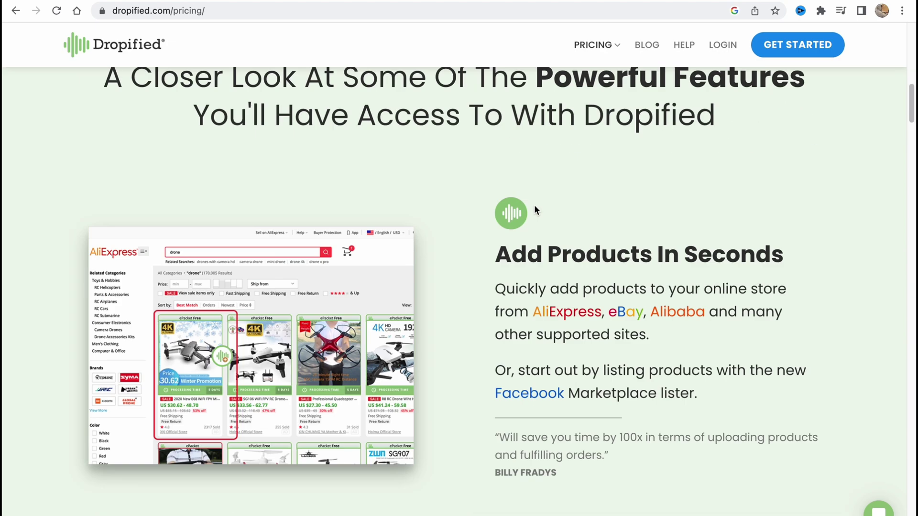
{"action": "scroll", "coordinate": [534, 208], "scroll_direction": "up", "scroll_amount": 4}
{"action": "scroll", "coordinate": [535, 206], "scroll_direction": "up", "scroll_amount": 5}
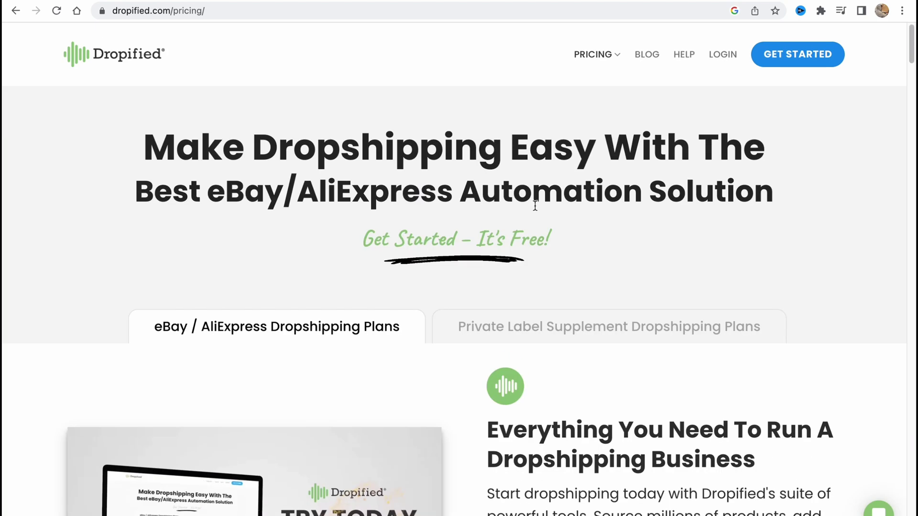